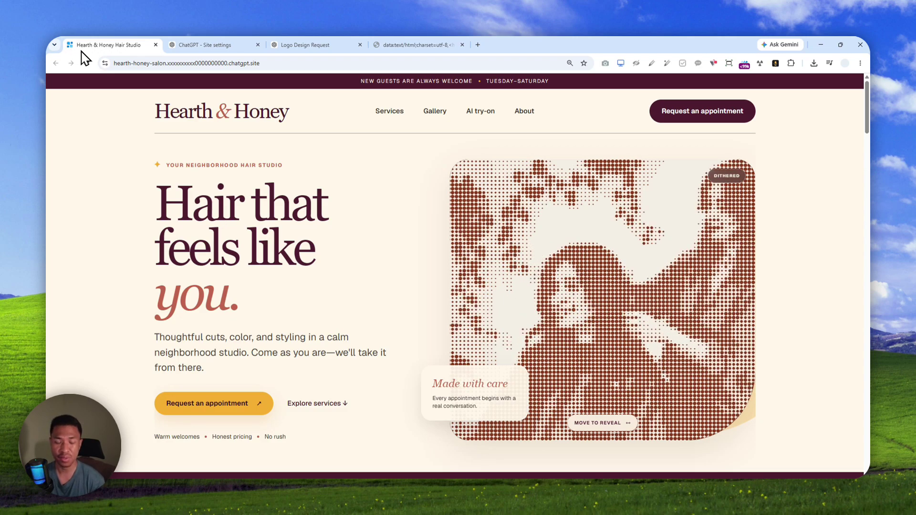
- Review the generated Hearth & Honey logos in the Logo Design Request chat, from the wordmark through to the mascot
left_click(334, 46)
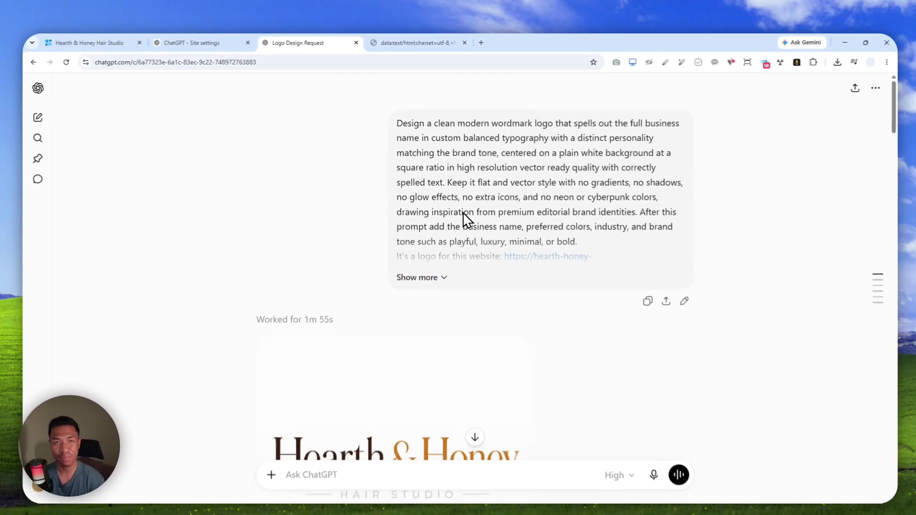
scroll(464, 219, "down", 5)
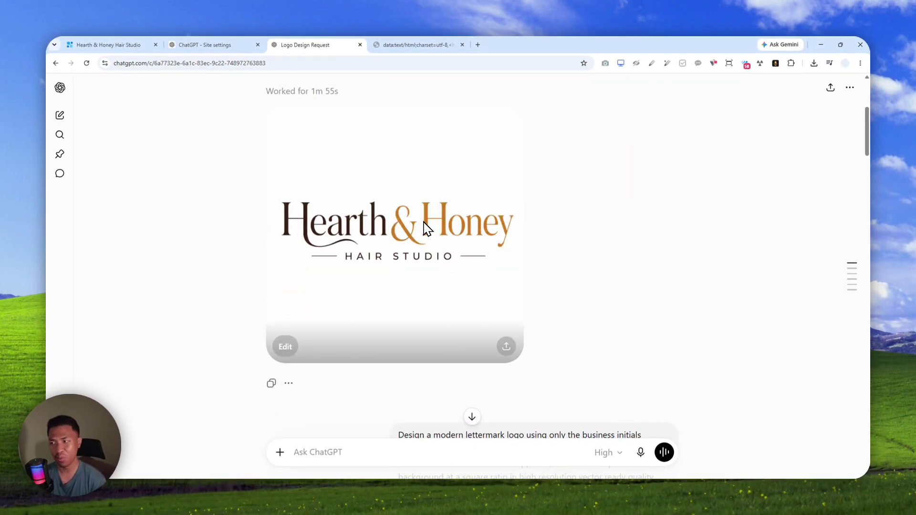
scroll(417, 201, "down", 5)
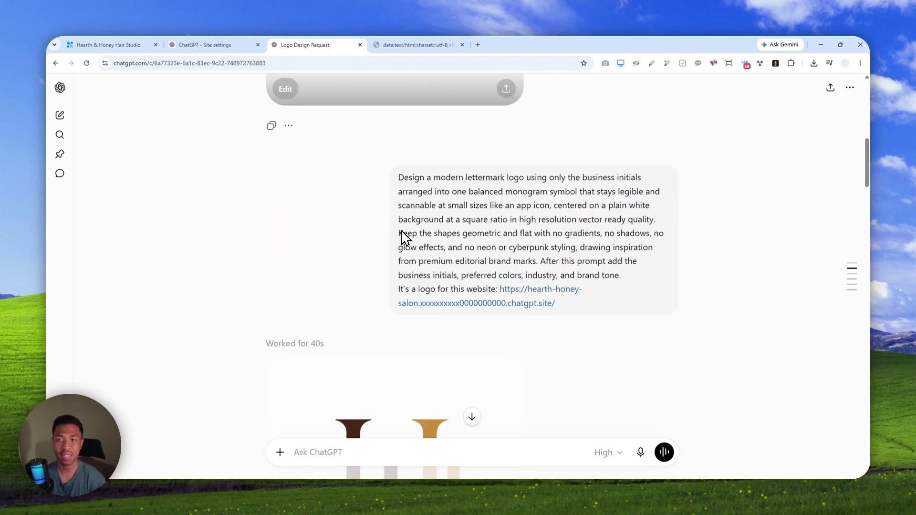
scroll(408, 224, "down", 5)
scroll(416, 219, "down", 10)
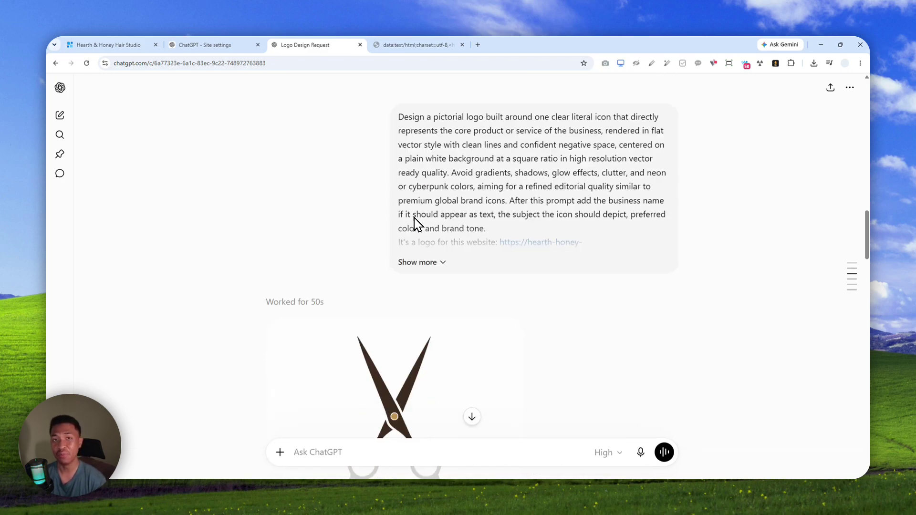
scroll(415, 230, "up", 1)
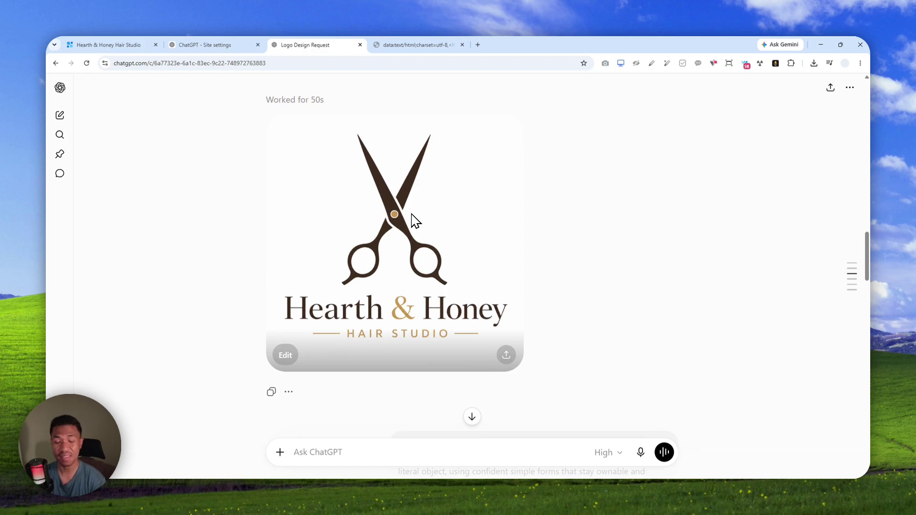
scroll(410, 224, "down", 10)
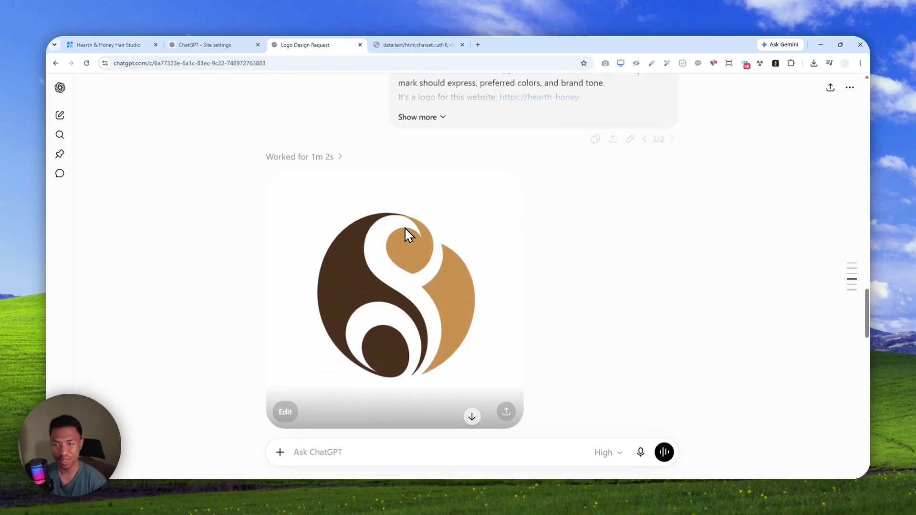
scroll(404, 233, "down", 2)
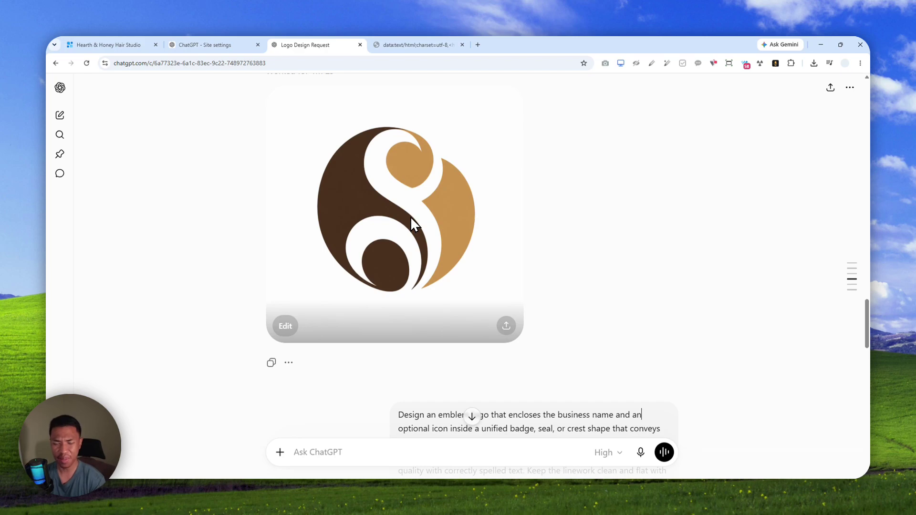
scroll(410, 217, "down", 10)
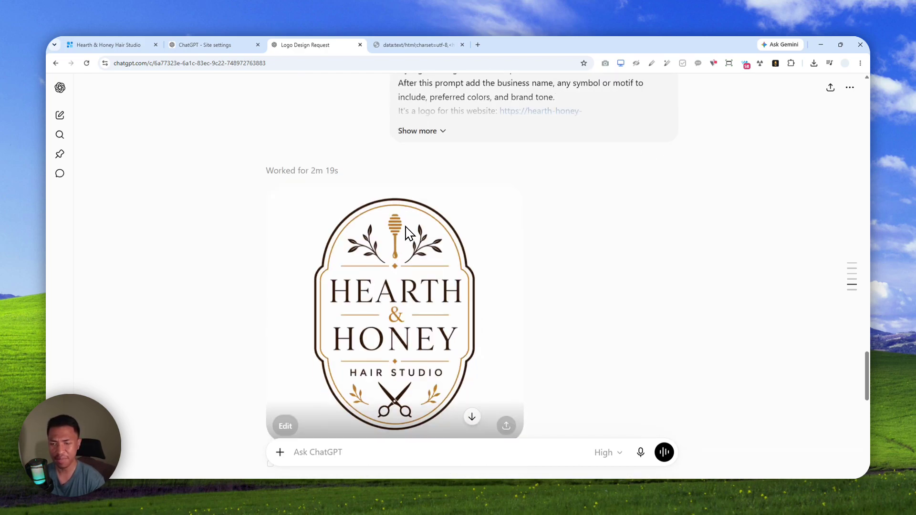
scroll(401, 234, "down", 5)
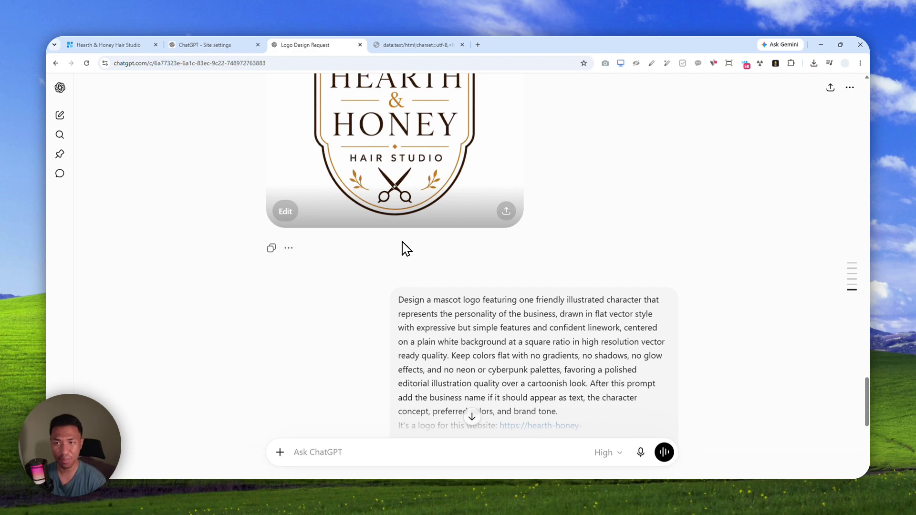
scroll(403, 248, "down", 4)
scroll(396, 256, "down", 3)
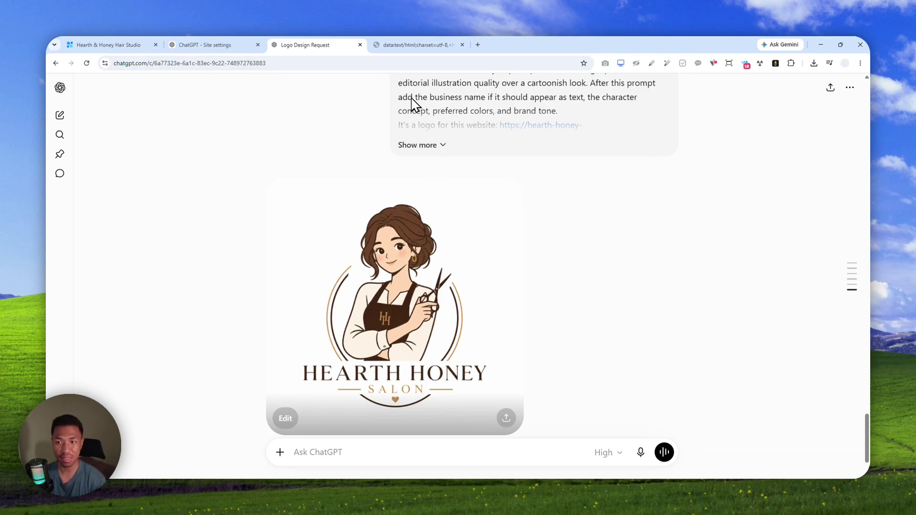
- Look at the logo prompt list and re-examine each logo style in the Logo Design Request chat from wordmark to mascot
left_click(416, 44)
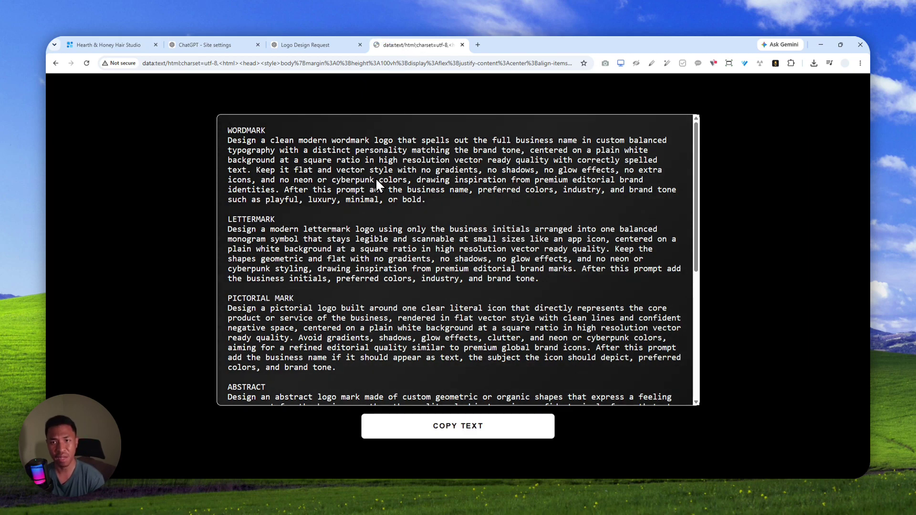
left_click(329, 45)
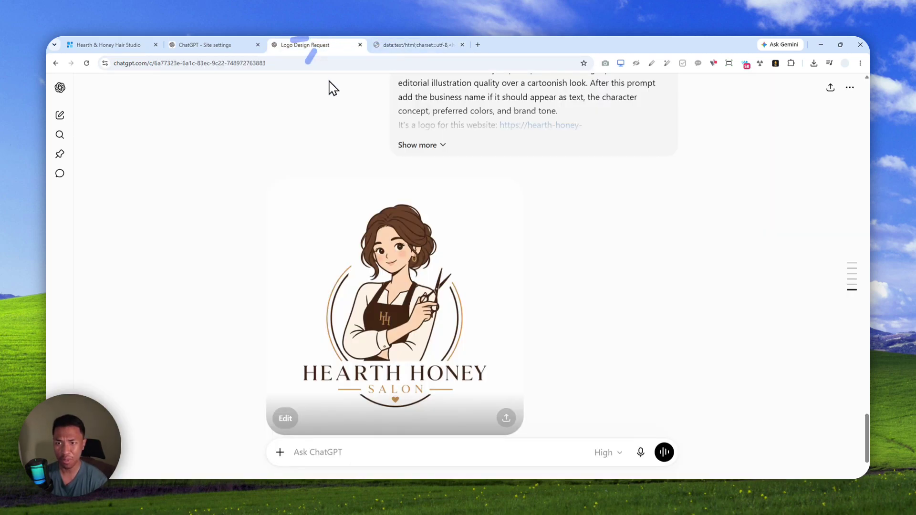
scroll(391, 265, "up", 20)
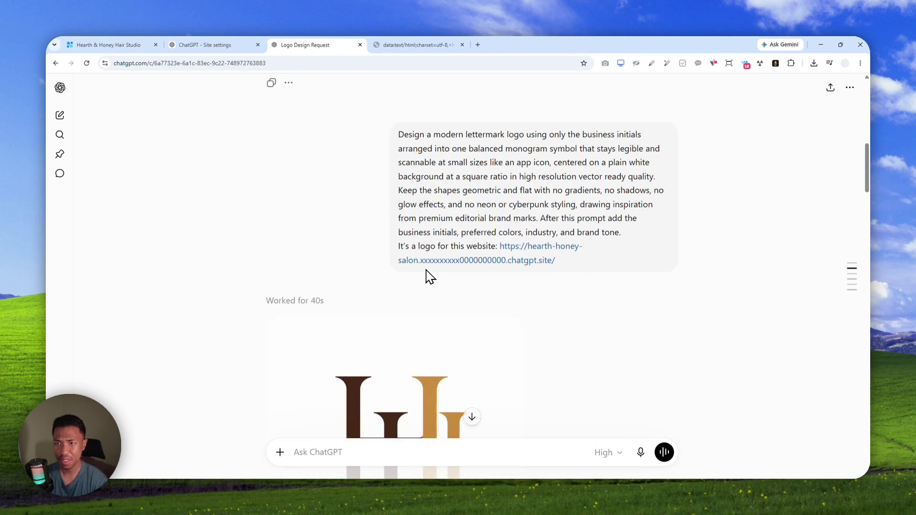
scroll(456, 234, "down", 3)
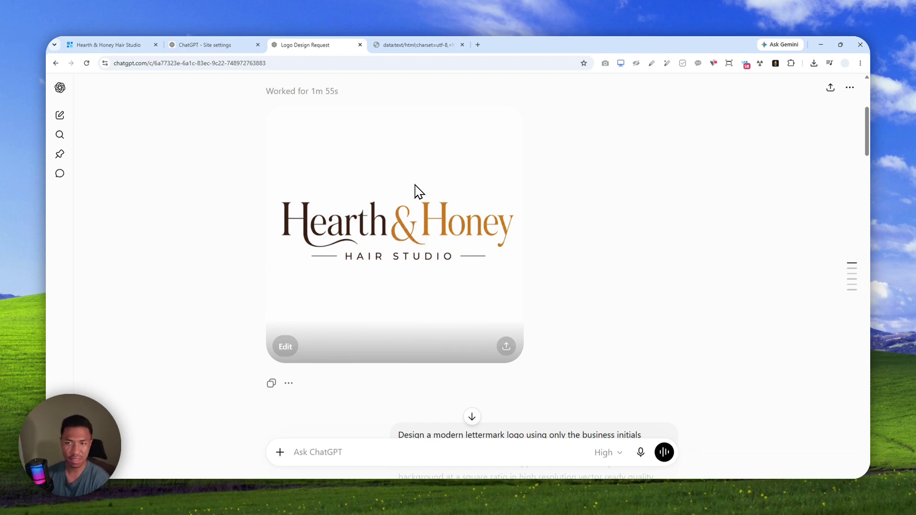
scroll(454, 209, "down", 10)
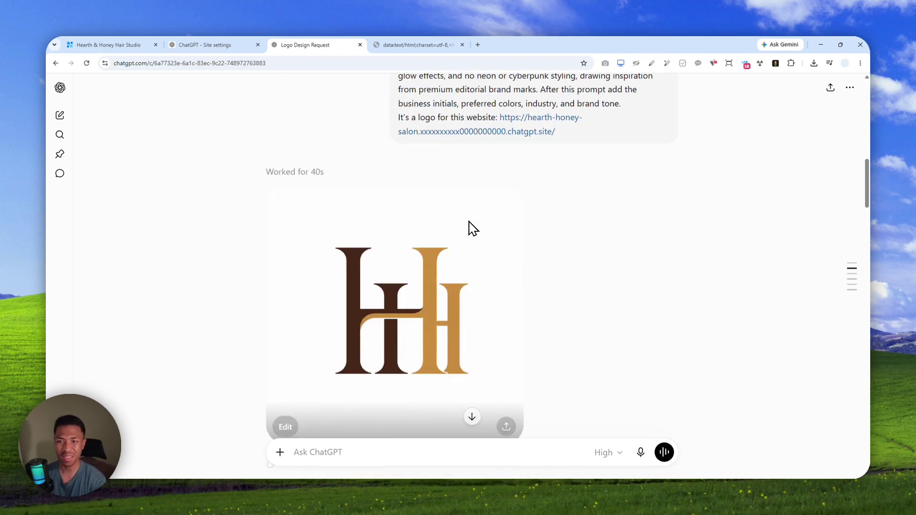
scroll(417, 219, "up", 1)
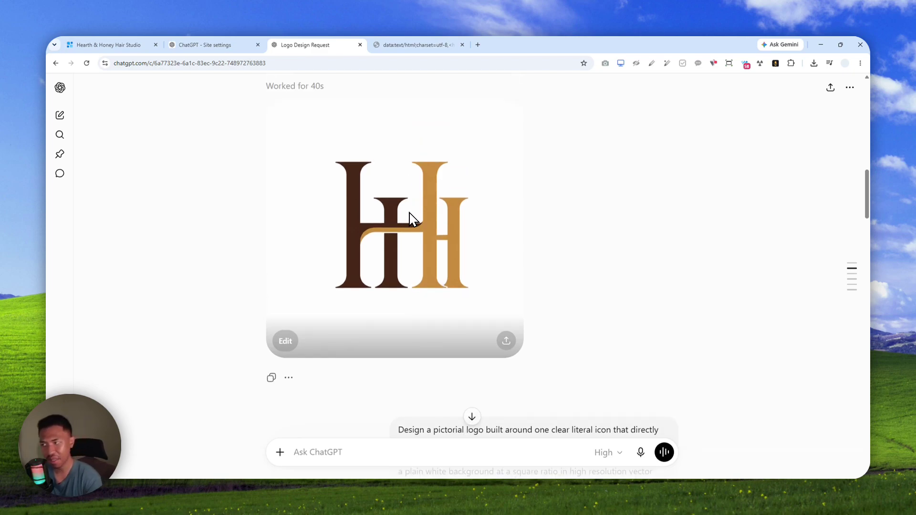
scroll(413, 220, "down", 10)
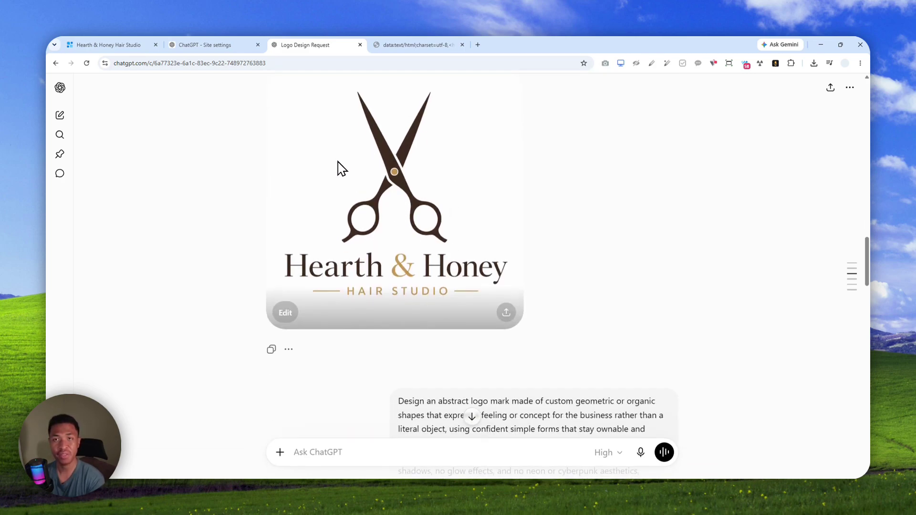
scroll(355, 176, "up", 1)
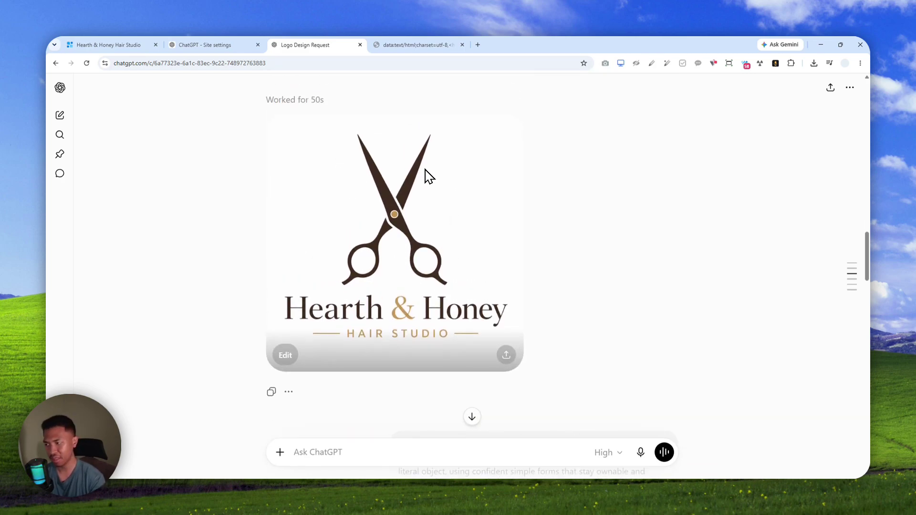
scroll(454, 182, "down", 13)
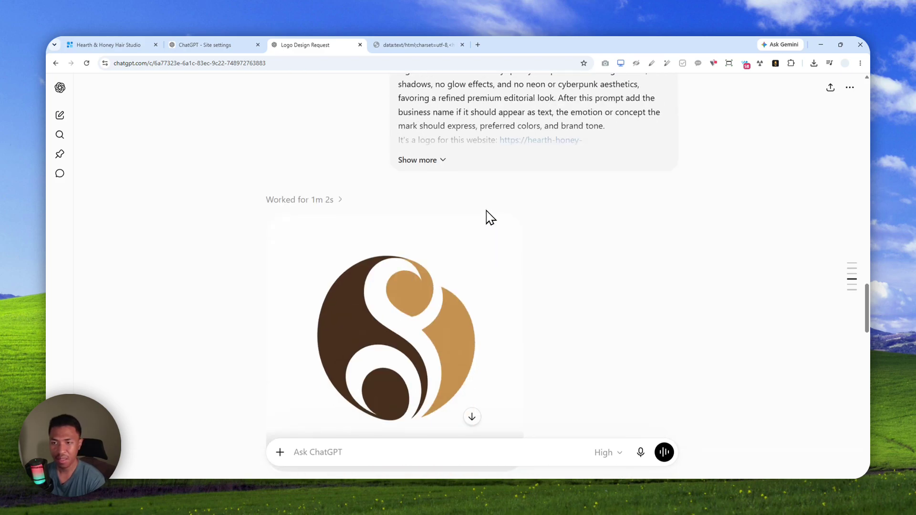
scroll(394, 205, "up", 1)
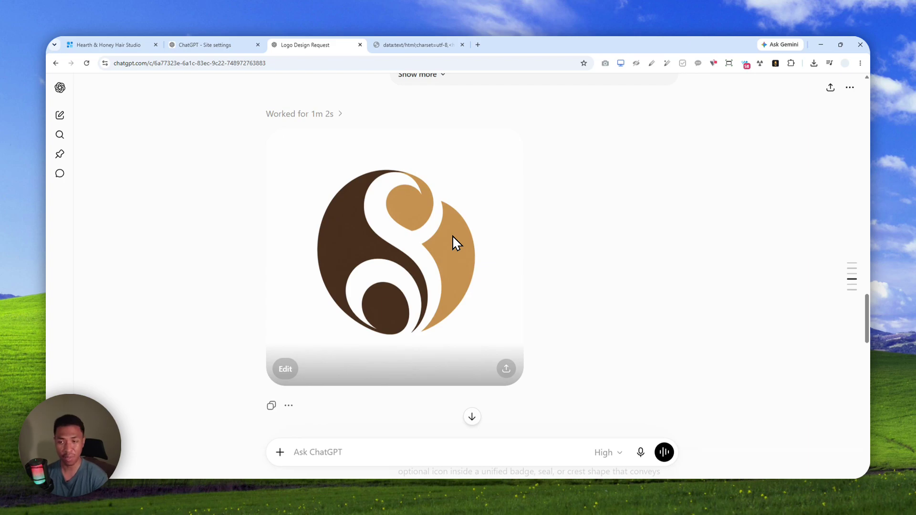
scroll(453, 236, "down", 12)
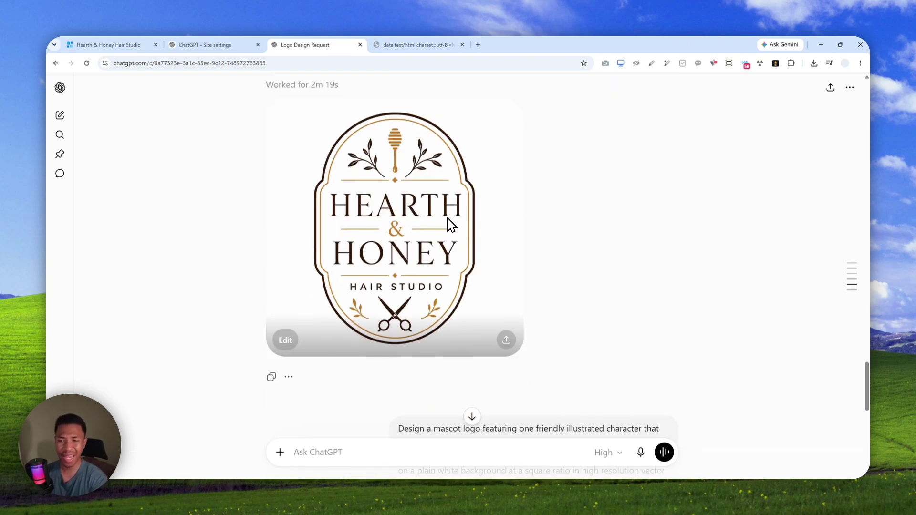
scroll(447, 219, "up", 1)
scroll(444, 215, "down", 8)
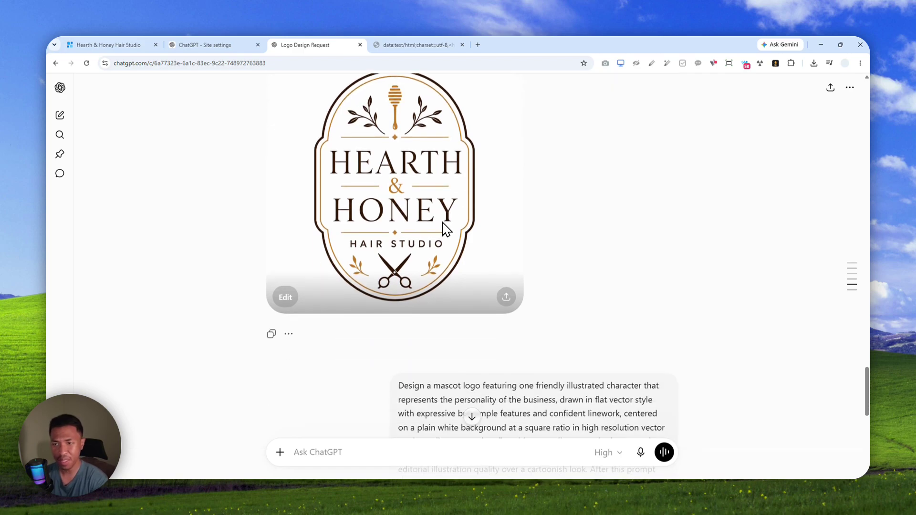
scroll(445, 203, "down", 3)
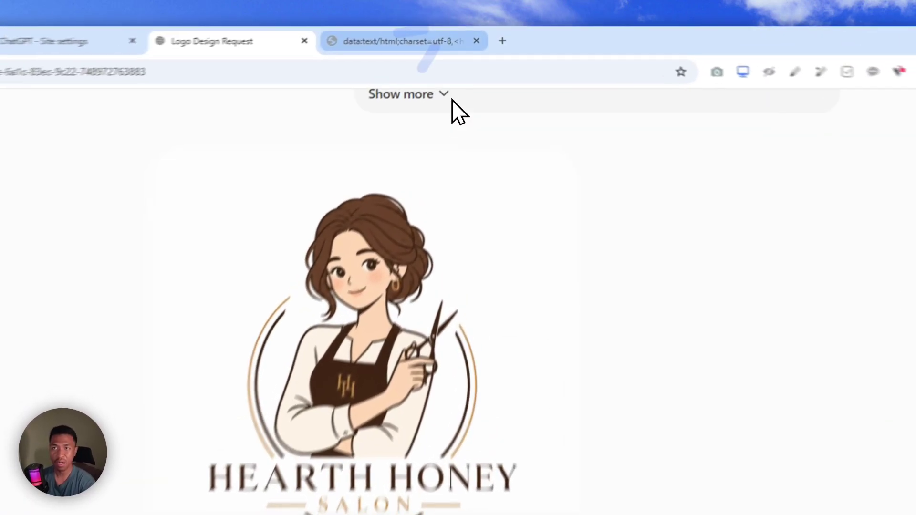
- Read through the logo prompt list down to the MASCOT prompt
left_click(439, 45)
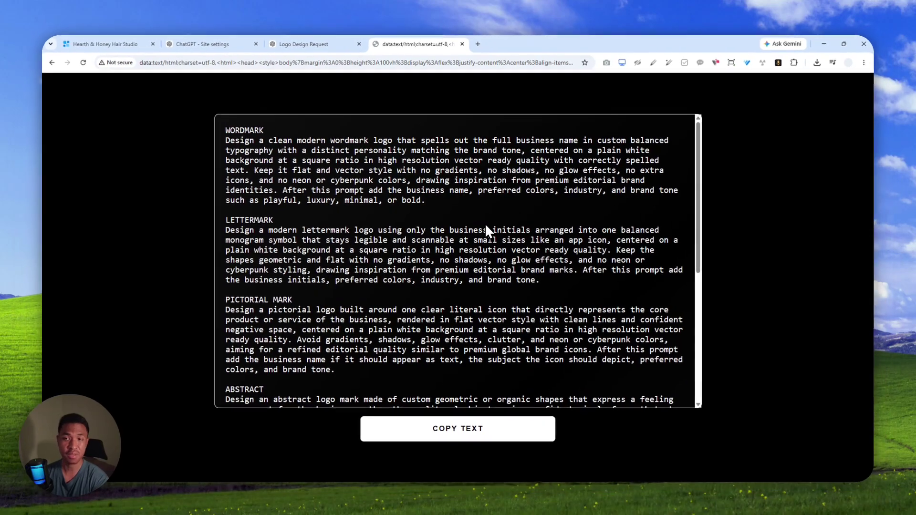
scroll(507, 381, "down", 3)
scroll(482, 237, "down", 2)
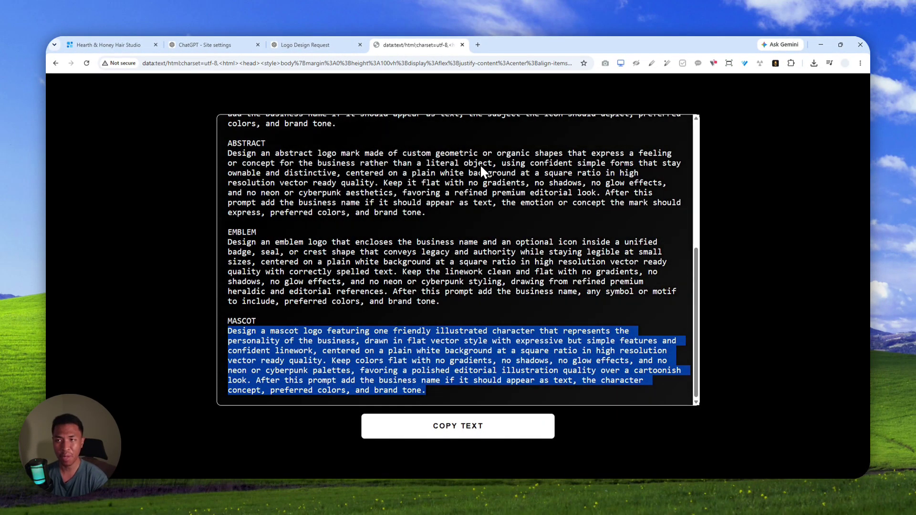
- Open ChatGPT in a new browser tab and choose the Chat mode
left_click(477, 44)
type("chat")
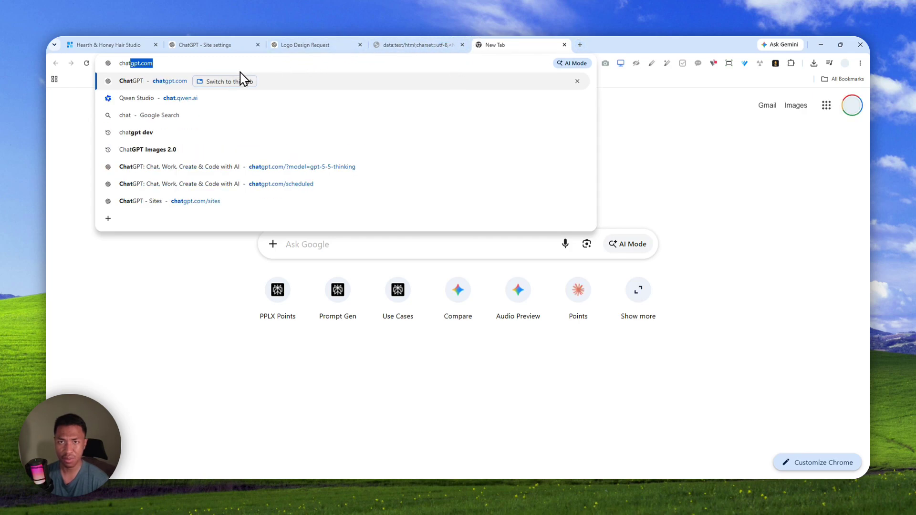
key("Return")
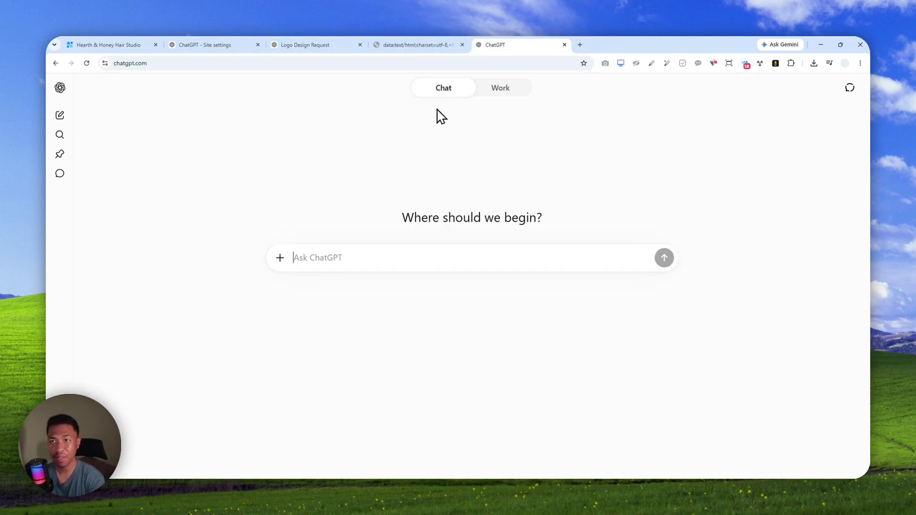
left_click(442, 90)
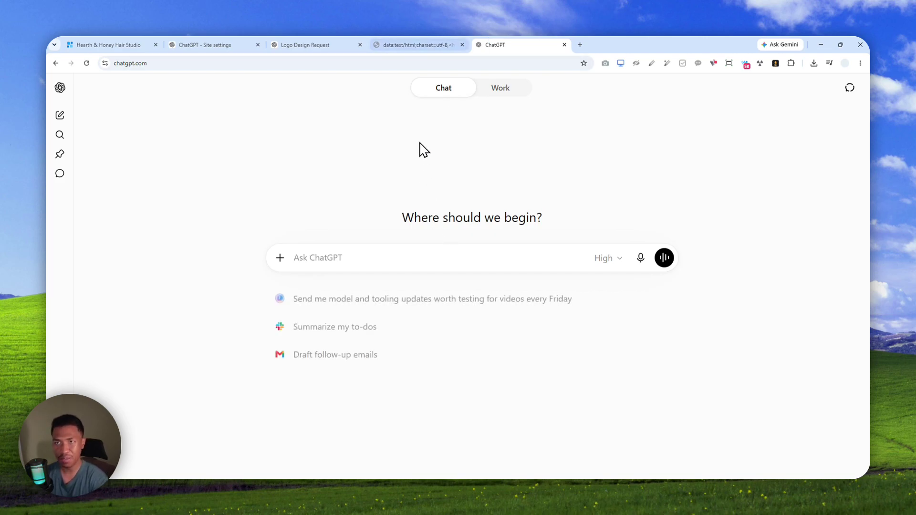
- Copy the full text under MASCOT from the logo prompt list
left_click(413, 44)
scroll(378, 234, "up", 10)
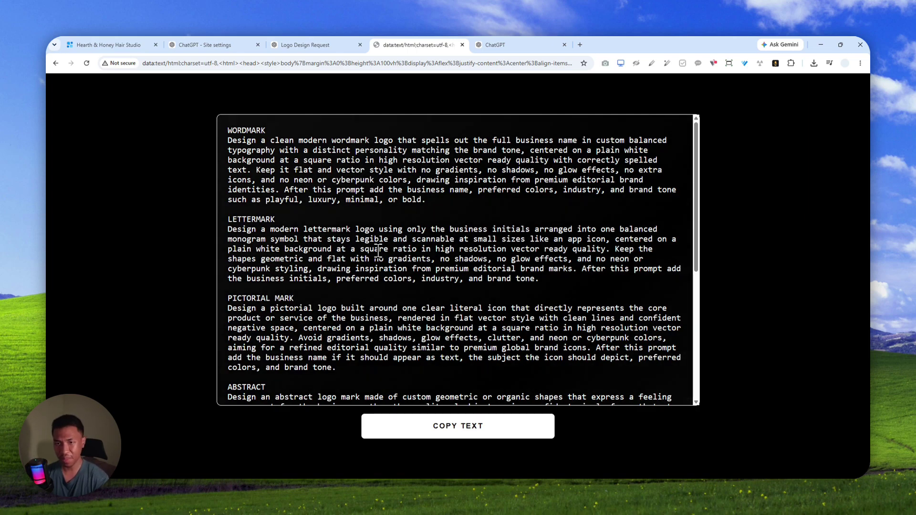
scroll(379, 224, "down", 5)
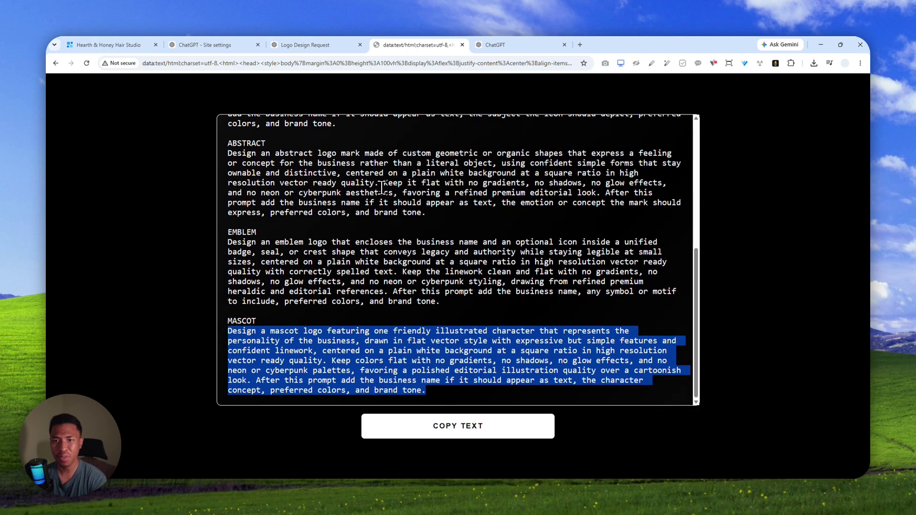
left_click(410, 355)
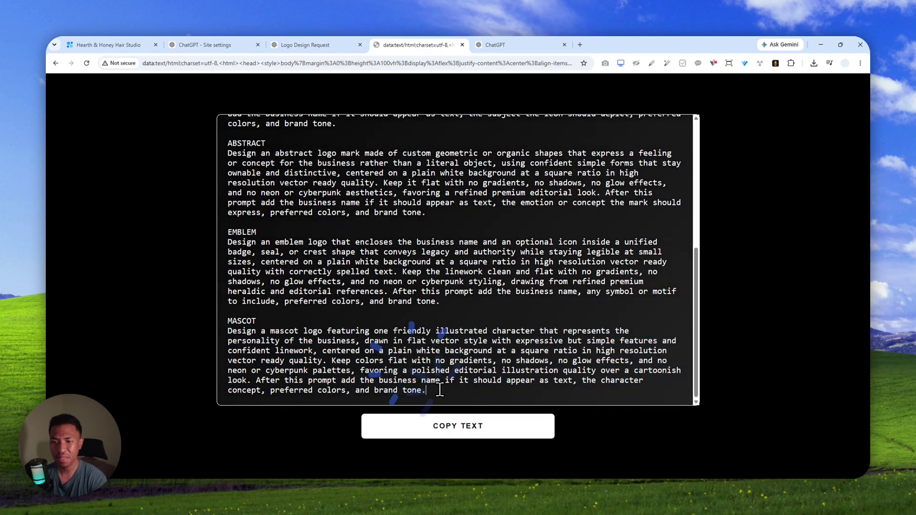
left_click_drag(430, 391, 196, 336)
key("ctrl+c")
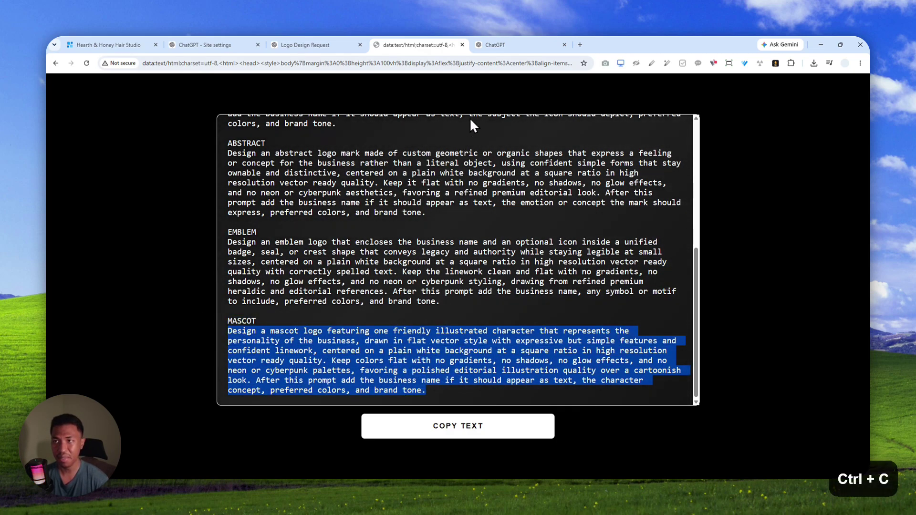
- Paste the mascot logo prompt into the new ChatGPT message and add a line break after it
left_click(492, 44)
left_click(311, 259)
key("ctrl+v")
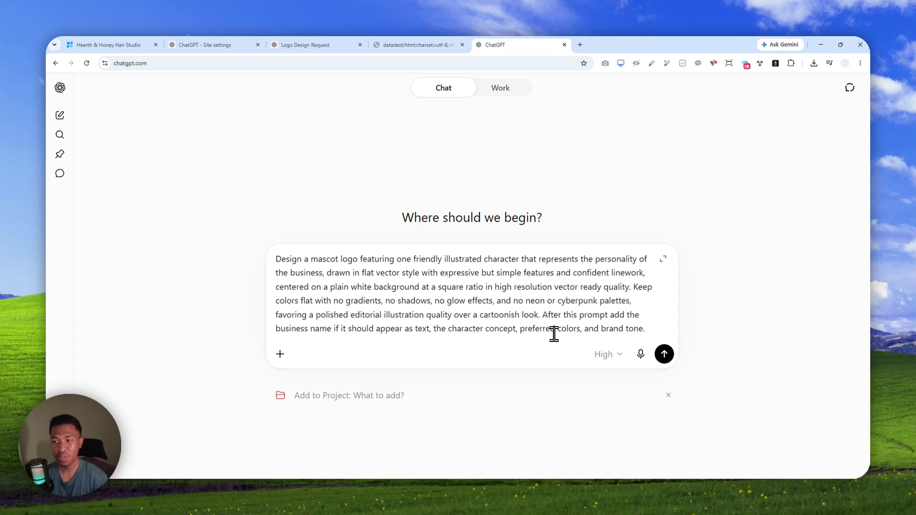
key("shift+Return")
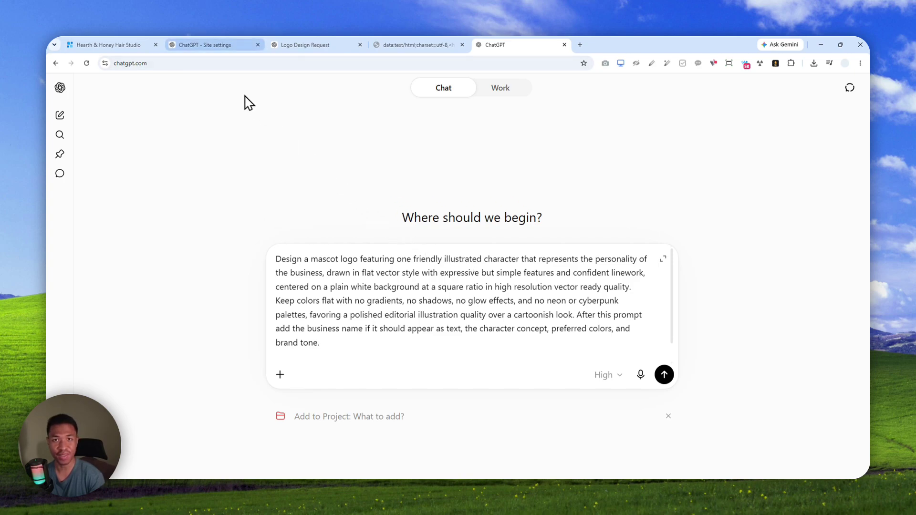
- Copy the web address of the Hearth & Honey salon site from its open browser tab
left_click(110, 45)
left_click(287, 63)
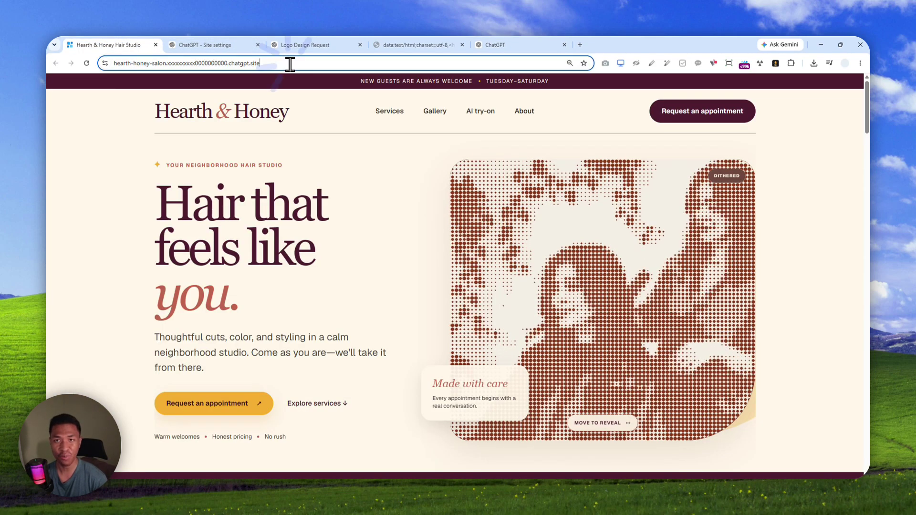
key("ctrl+c")
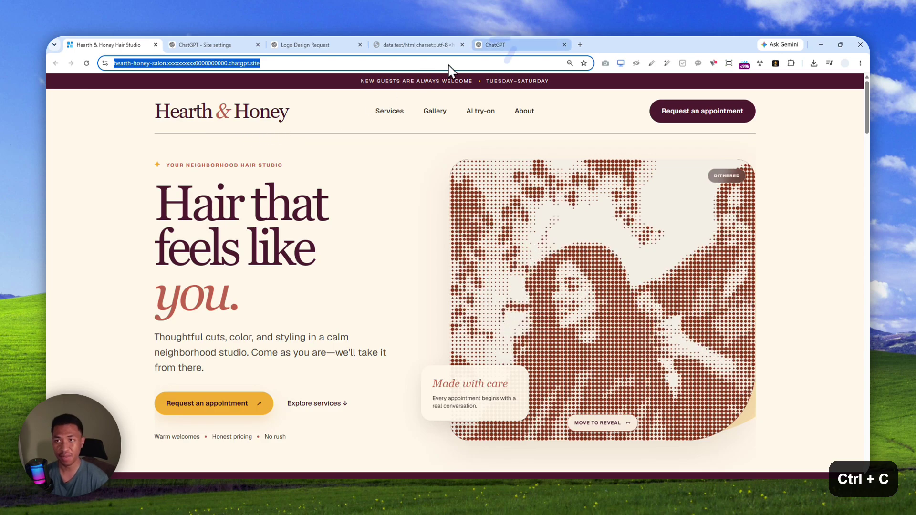
- Below the mascot prompt in ChatGPT, add "Basically I want to create a logo for this website:" followed by the copied site address
left_click(494, 45)
left_click(369, 365)
key("shift+Return")
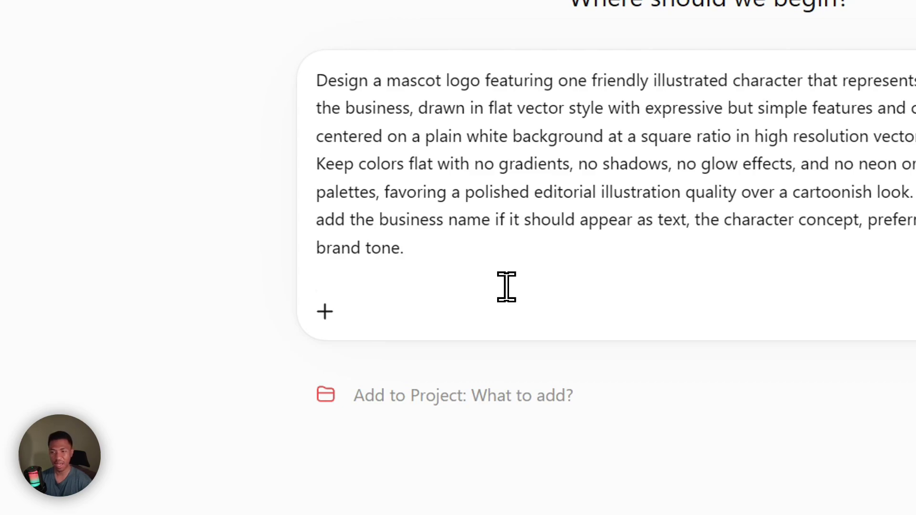
scroll(507, 253, "down", 1)
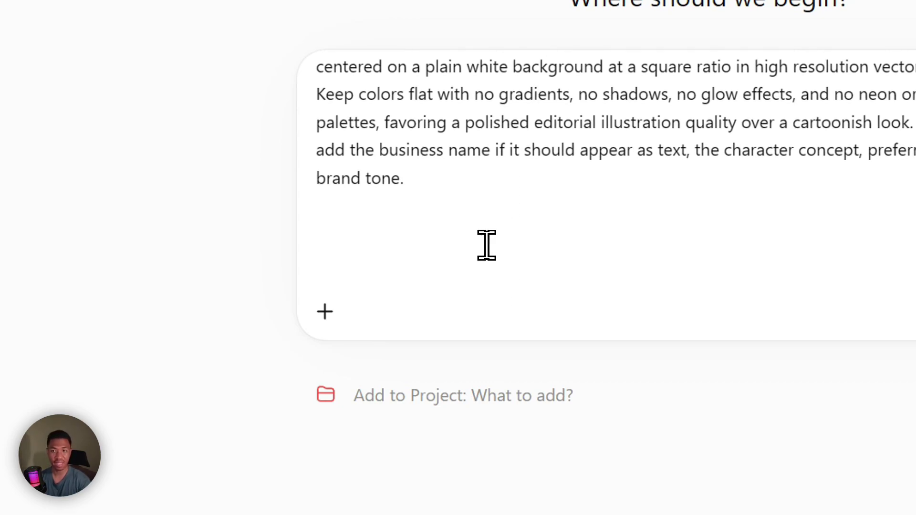
left_click(386, 229)
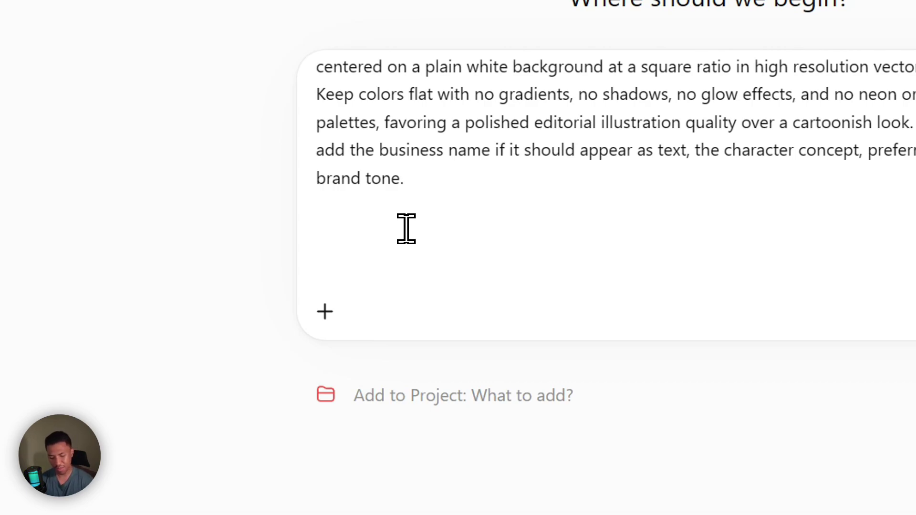
type("Basically I w")
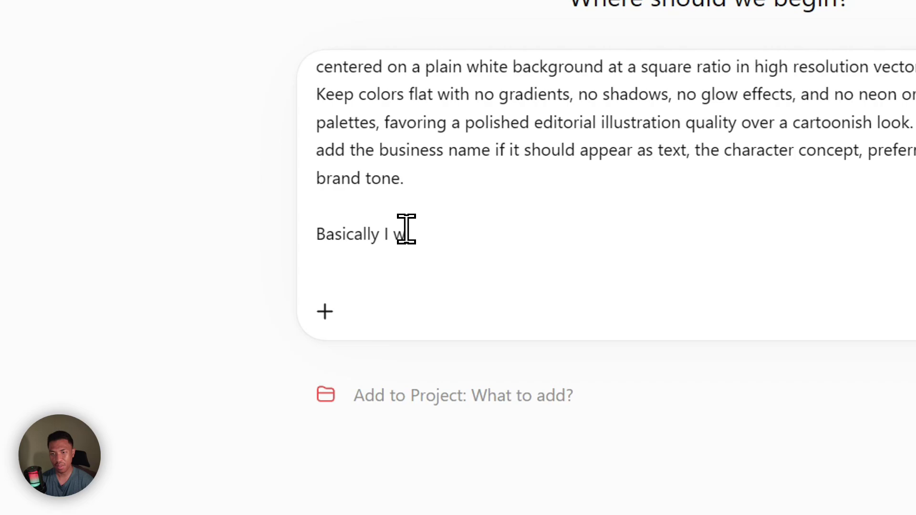
type("ant to create a l")
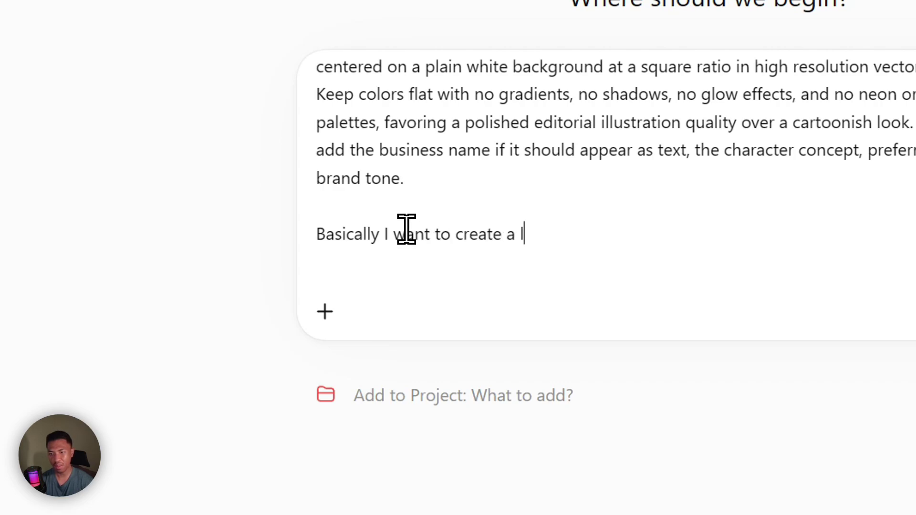
type("ogo for this websit")
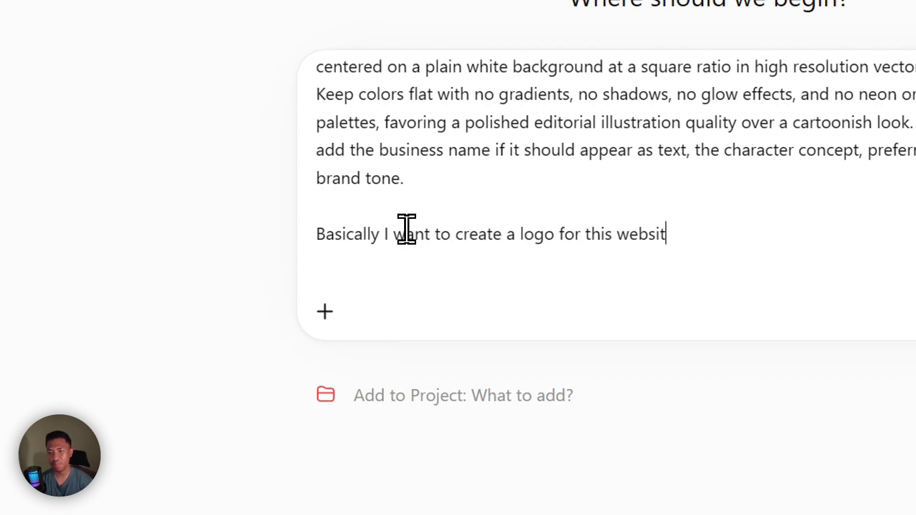
type("e:")
key("ctrl+v")
key("shift+Return")
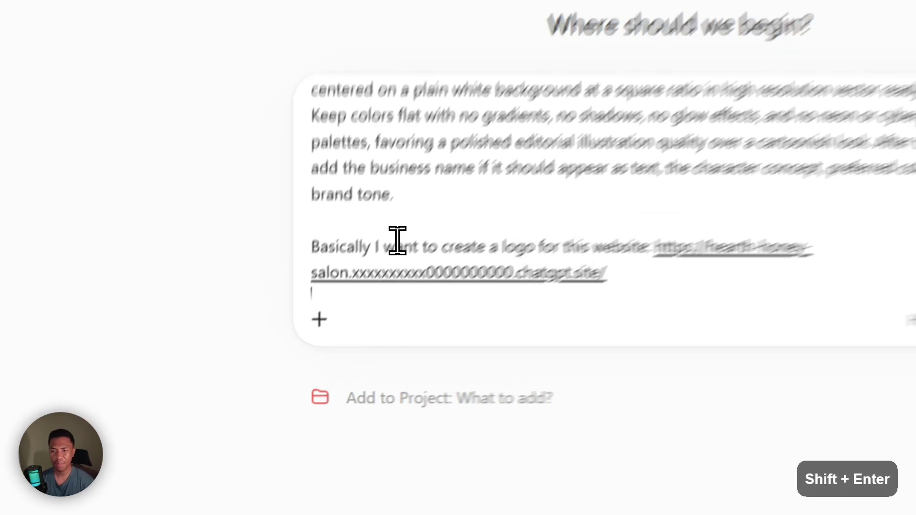
- Add a new paragraph to the message reading "I like minimalist style, I want silhoute"
key("shift+Return")
type("I")
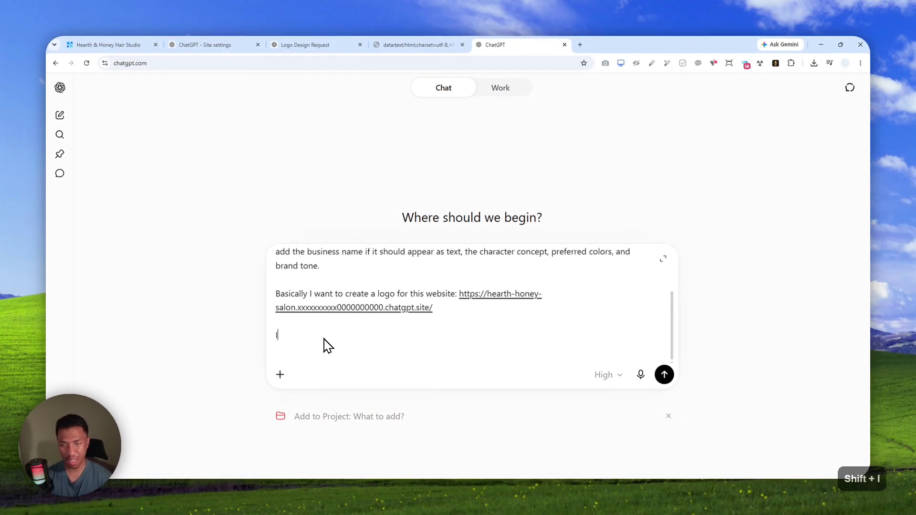
type(" like")
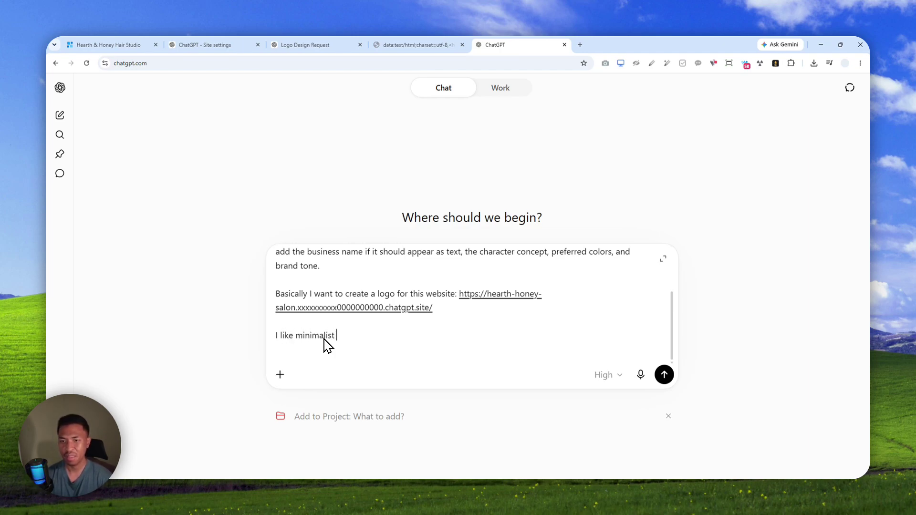
type("minimalist style, ")
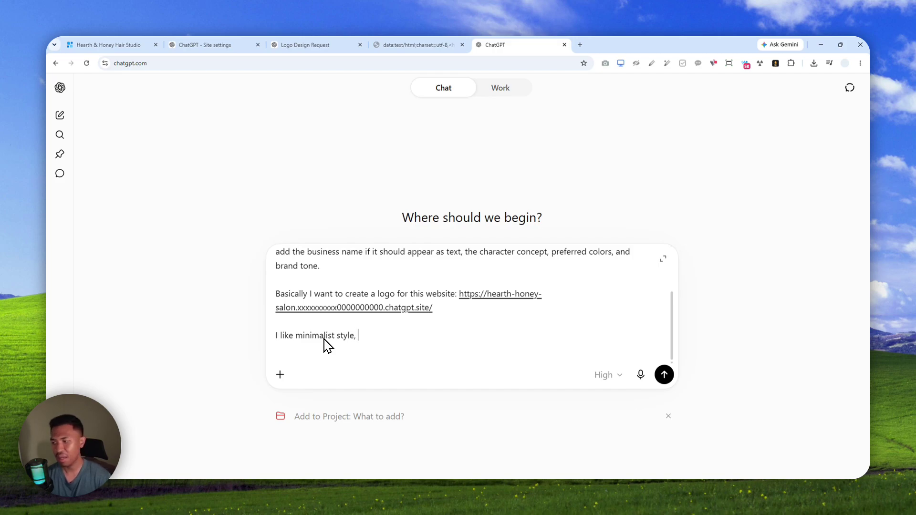
type("I")
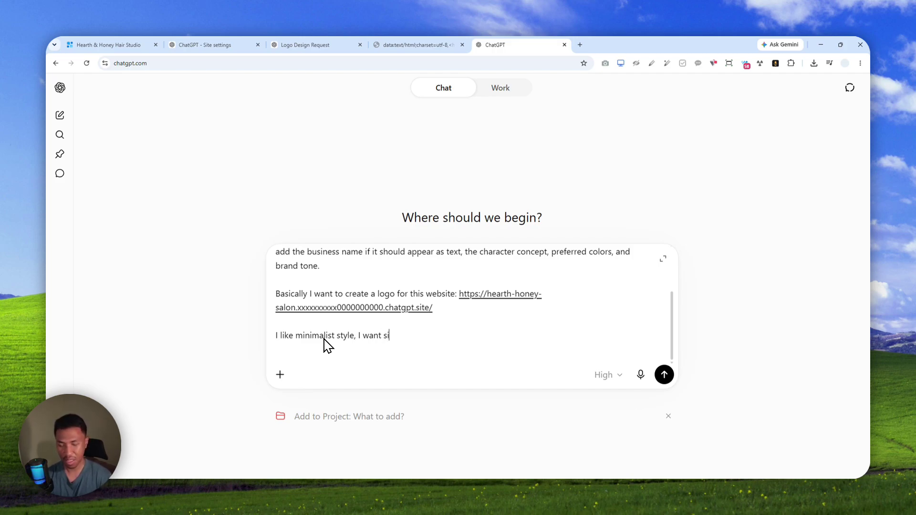
type("want silhoute")
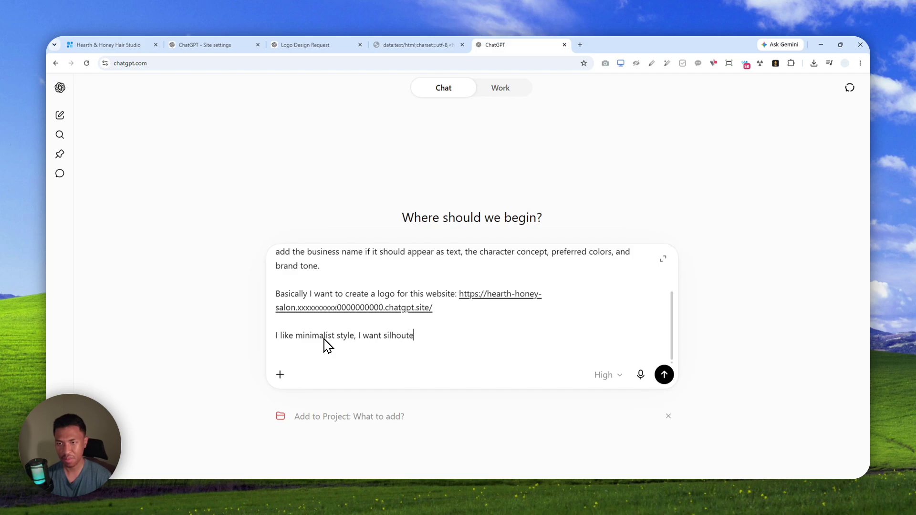
- Respell the last word of the message as "silhoutte" and search Google for it in a new browser tab
key("ctrl+shift+Left")
key("Left")
type("t")
key("Right")
key("ctrl+shift+Left")
key("ctrl+c")
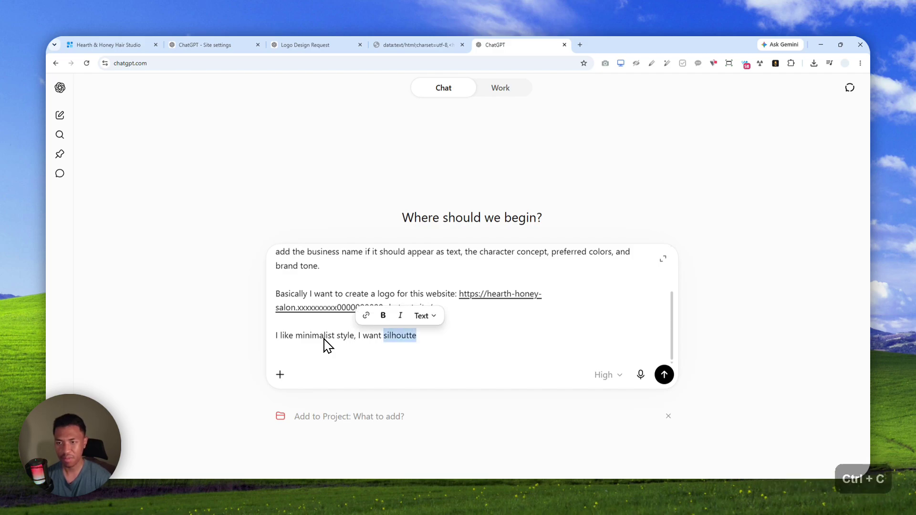
key("ctrl+t")
key("ctrl+v")
key("Return")
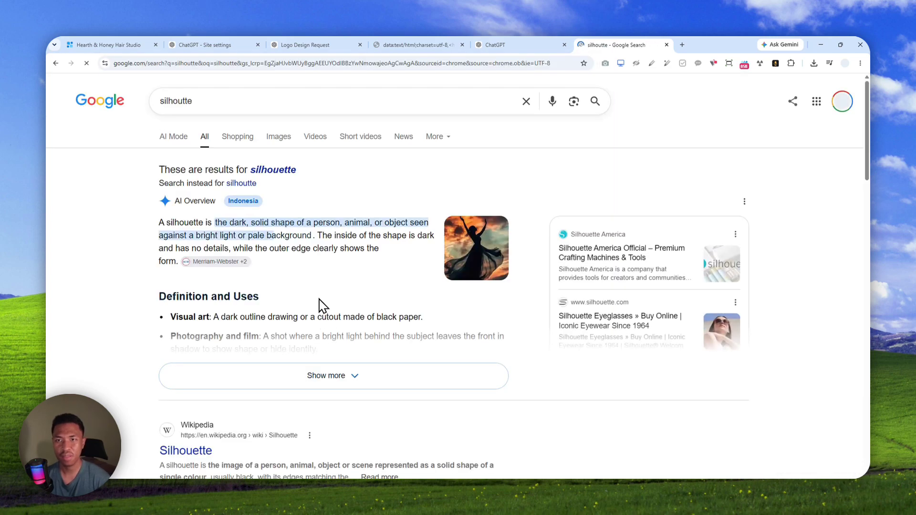
- Copy the corrected spelling from Google, close the search, and end the ChatGPT message with "silhouette design"
triple_click(218, 113)
key("ctrl+c")
key("ctrl+w")
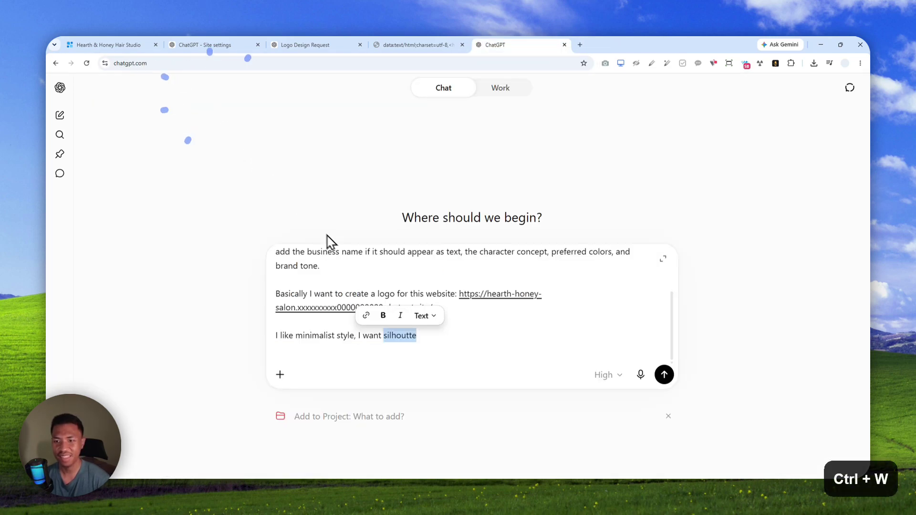
key("ctrl+v")
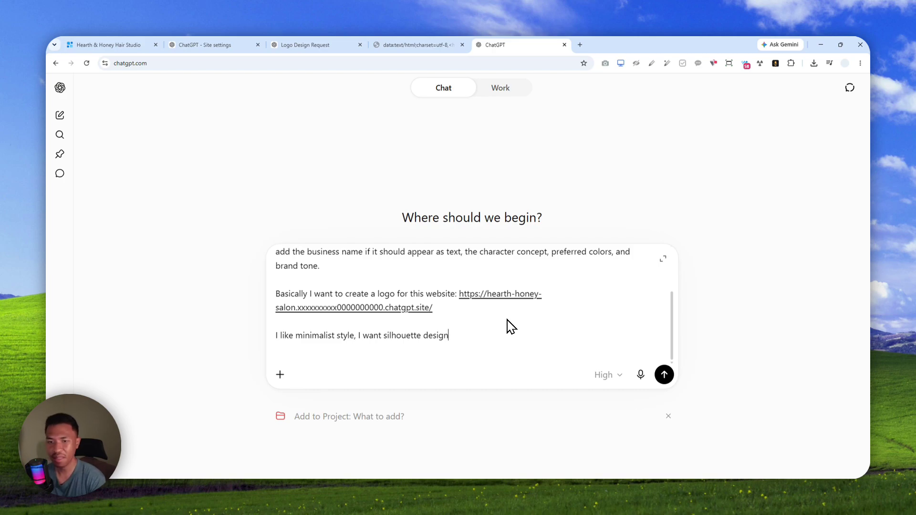
- Add the Create image tool to the logo message and send it
left_click(280, 375)
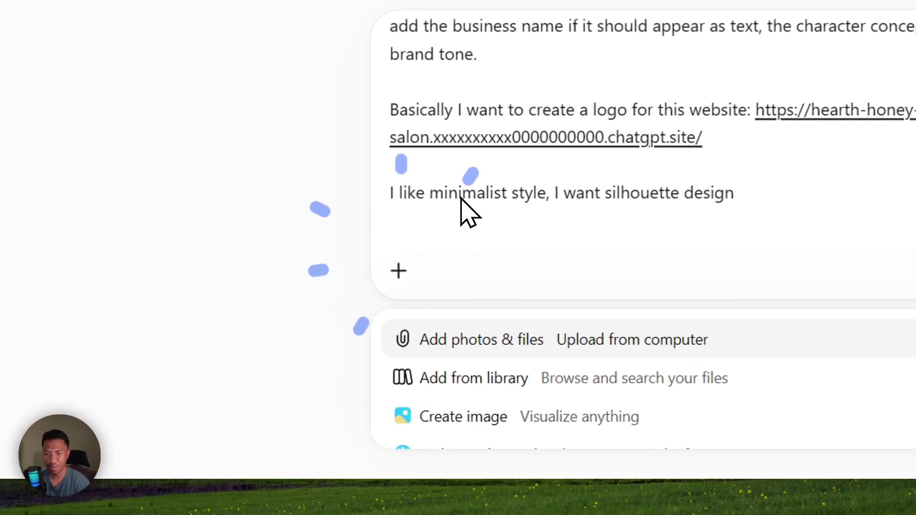
left_click(475, 415)
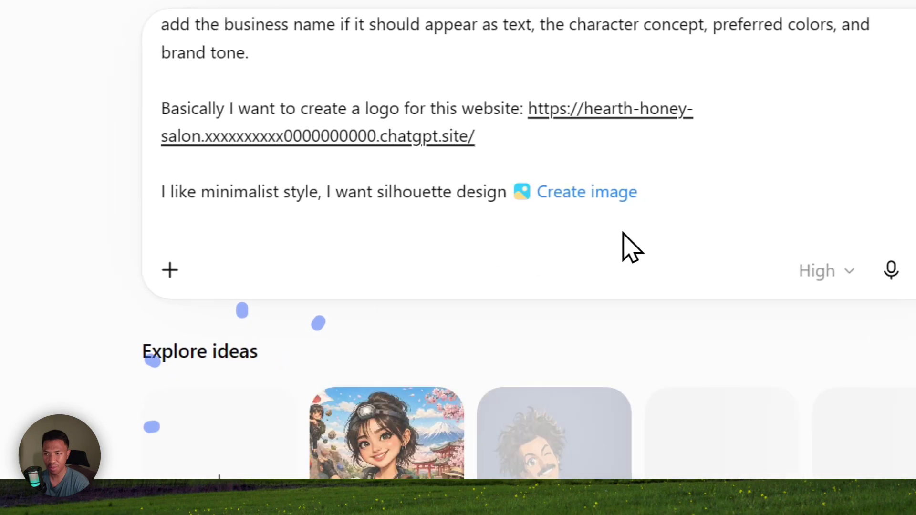
left_click(915, 270)
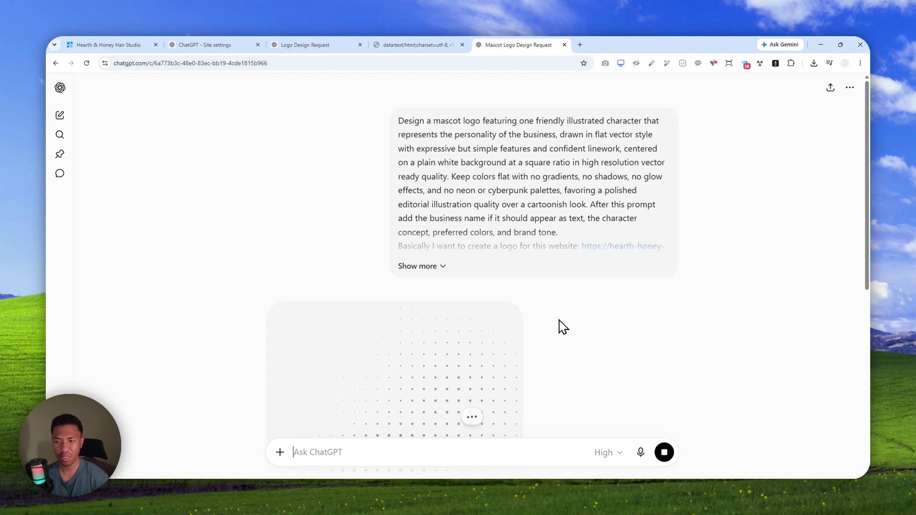
- Review the generated Hearth & Honey logo and its follow-up revisions down to the golden-background version
scroll(558, 327, "down", 3)
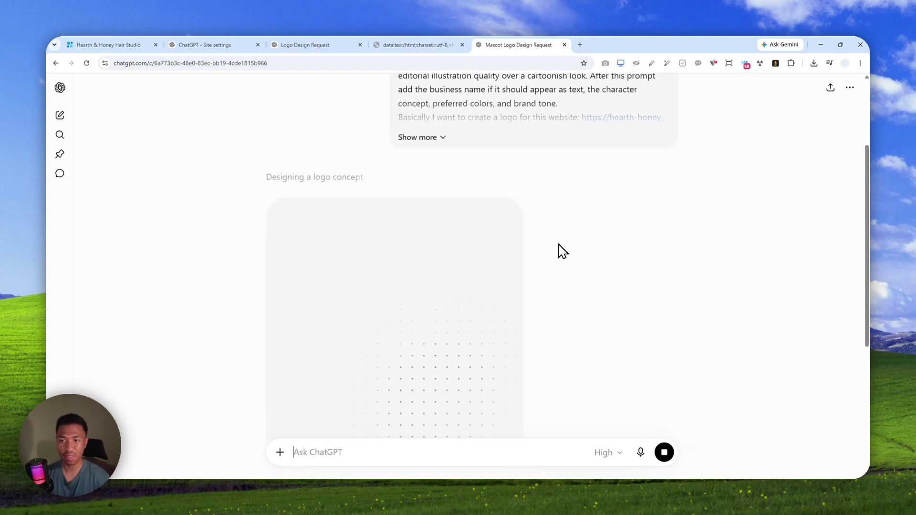
key("ctrl+F11")
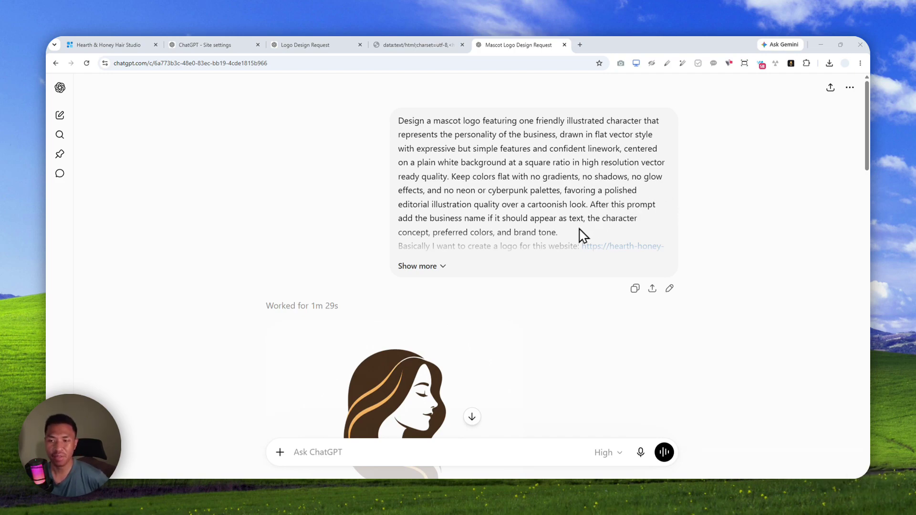
scroll(549, 258, "down", 5)
scroll(513, 274, "up", 2)
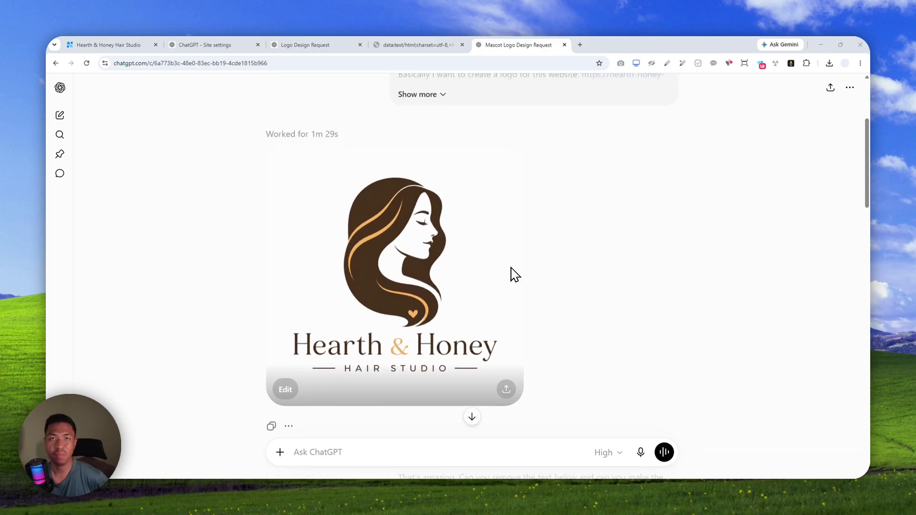
scroll(503, 275, "down", 3)
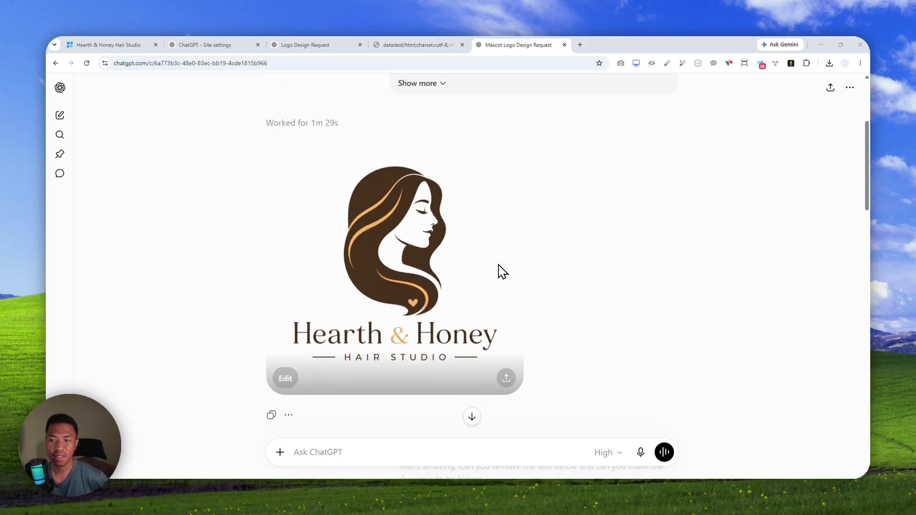
scroll(500, 273, "down", 5)
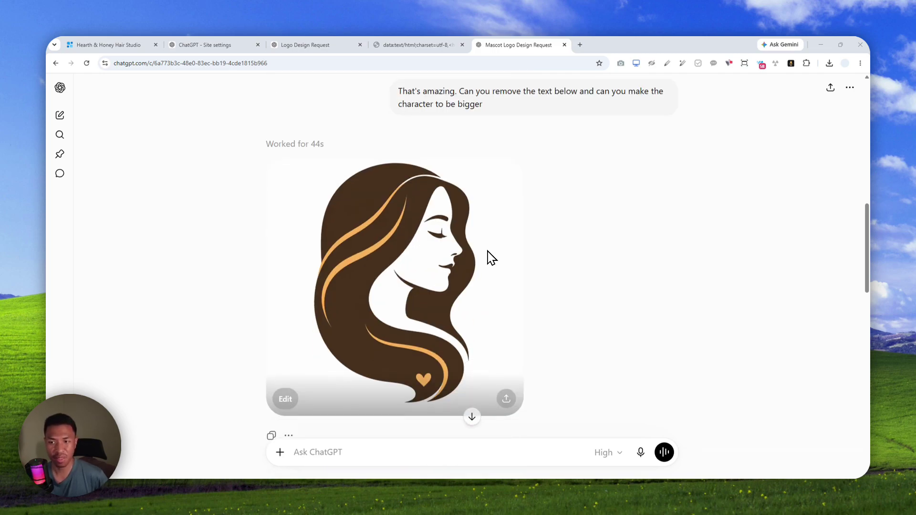
scroll(483, 284, "down", 10)
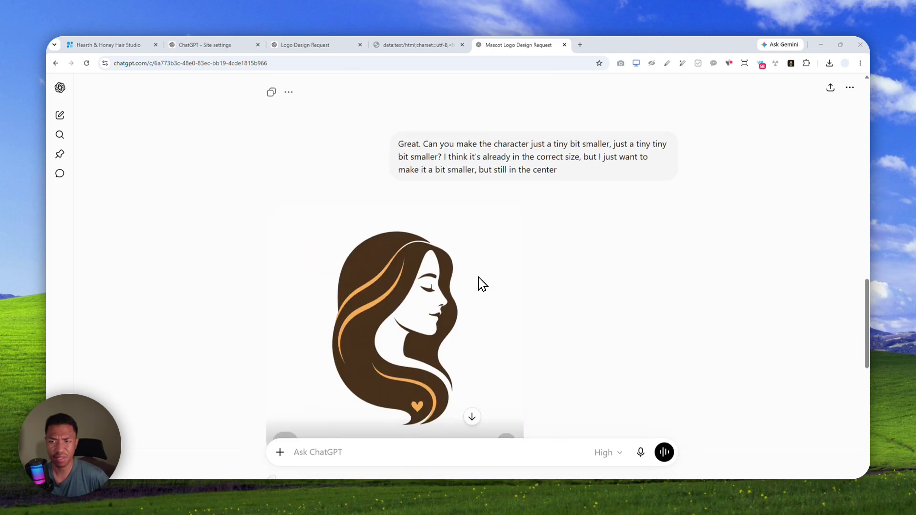
scroll(454, 261, "down", 7)
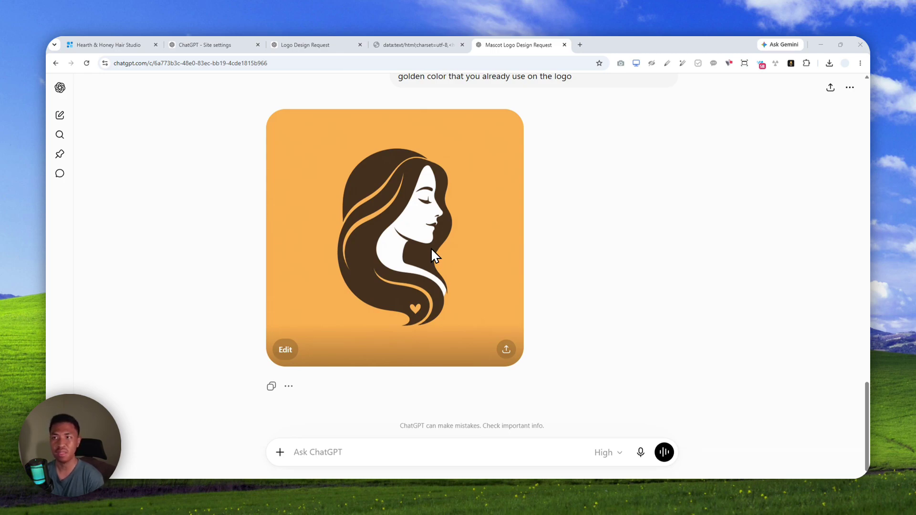
- Go back to the first logo with the business name, view it enlarged, and close the enlarged view
scroll(434, 246, "up", 12)
scroll(449, 244, "up", 15)
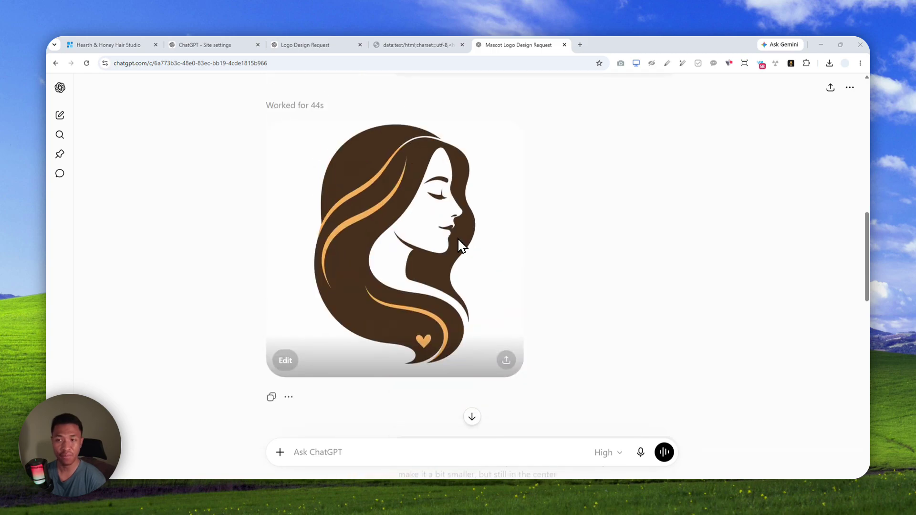
scroll(459, 260, "down", 1)
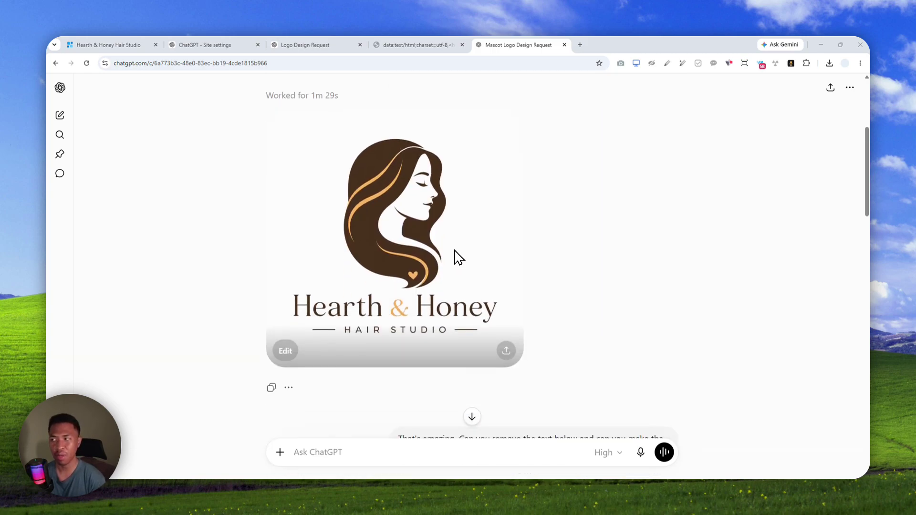
left_click(380, 312)
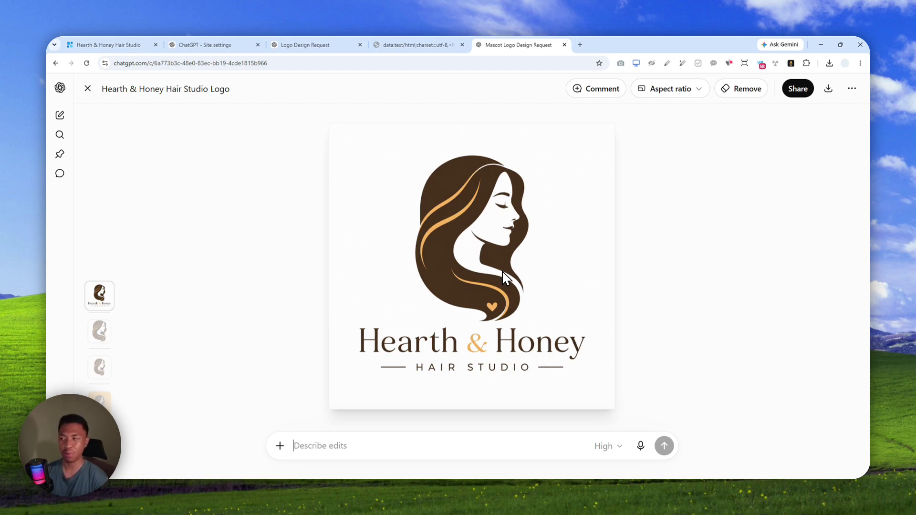
key("ctrl+space")
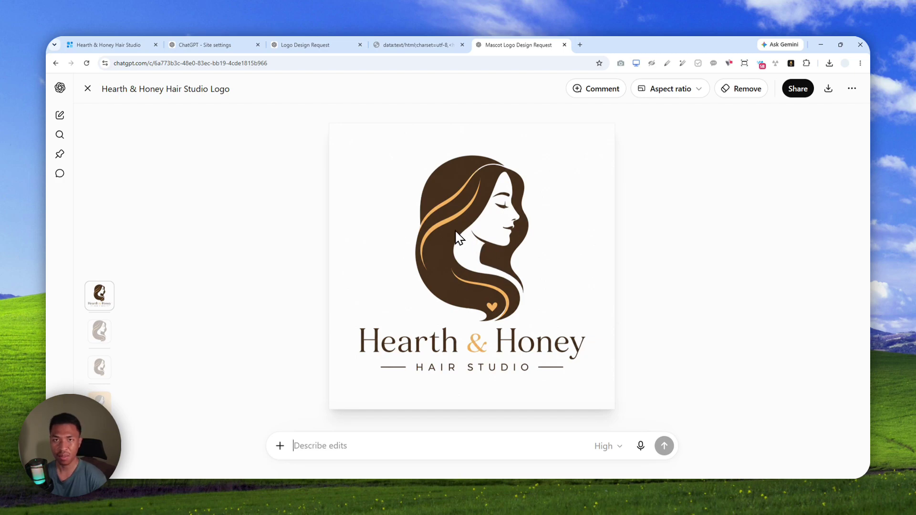
left_click(90, 97)
- Open the final golden-background logo at the end of the conversation and download the image
scroll(475, 231, "down", 10)
scroll(500, 241, "down", 1)
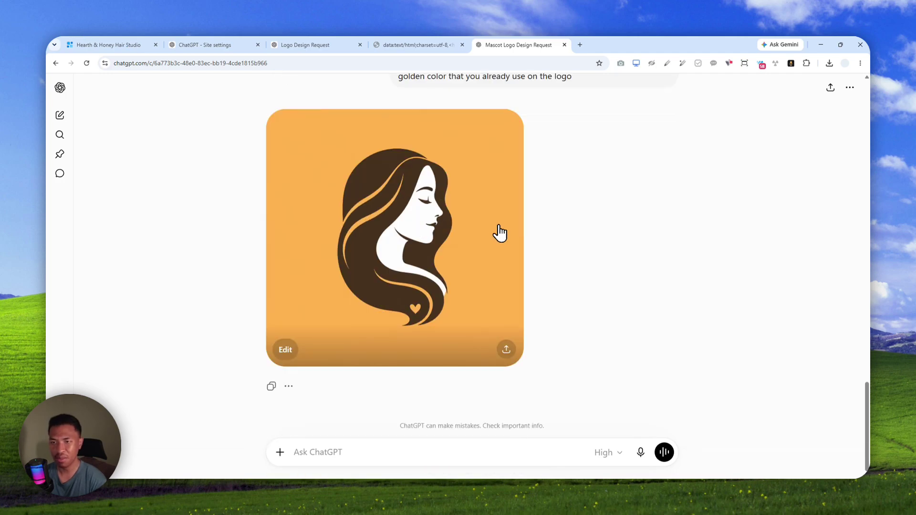
left_click(474, 184)
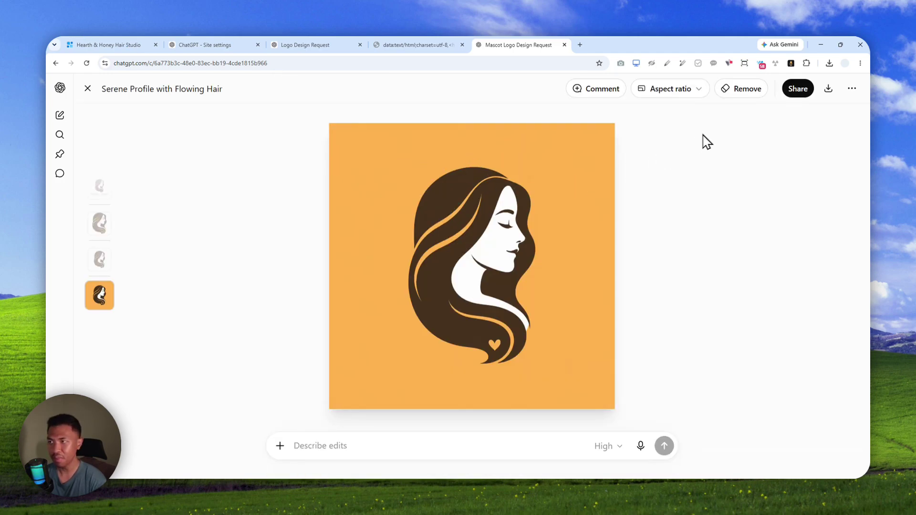
left_click(828, 90)
key("ctrl+v")
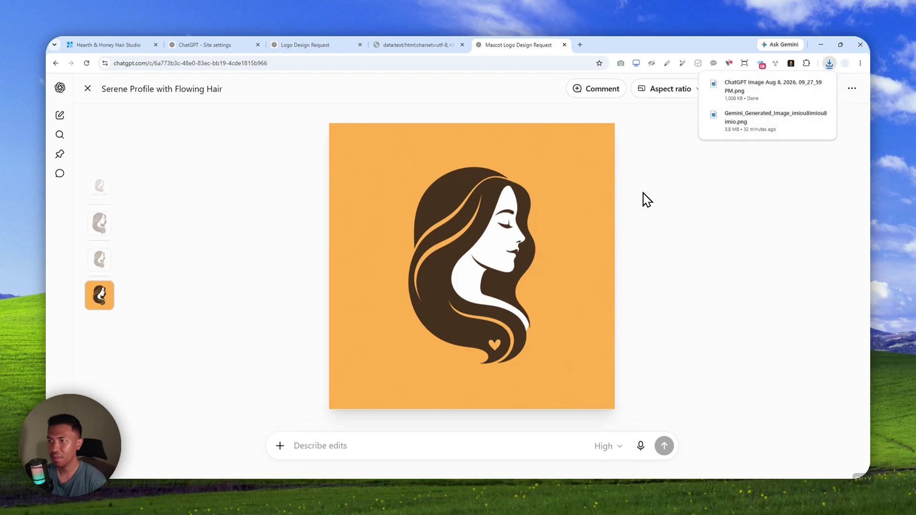
- Open the downloaded logo image in its own browser tab and fit the whole picture in view
key("ctrl+shift+Left")
key("BackSpace")
left_click_drag(738, 88, 621, 45)
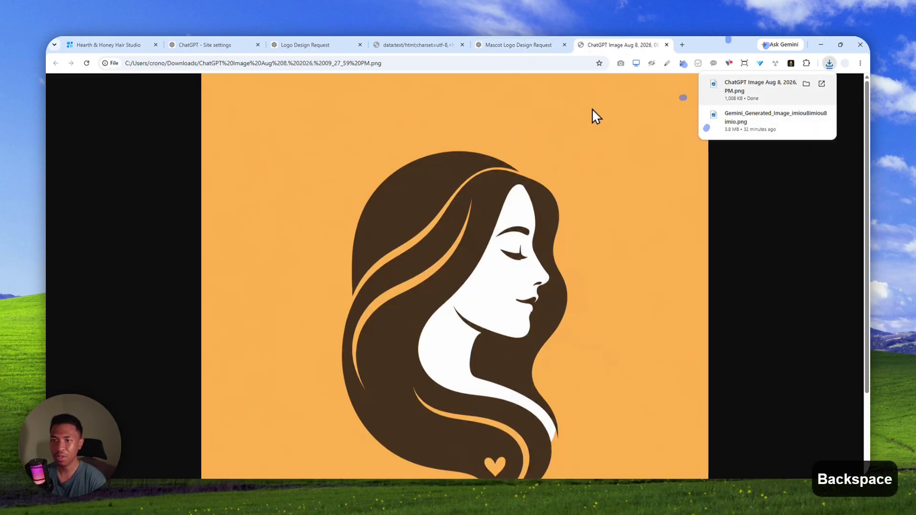
scroll(445, 191, "down", 1)
key("ctrl+a")
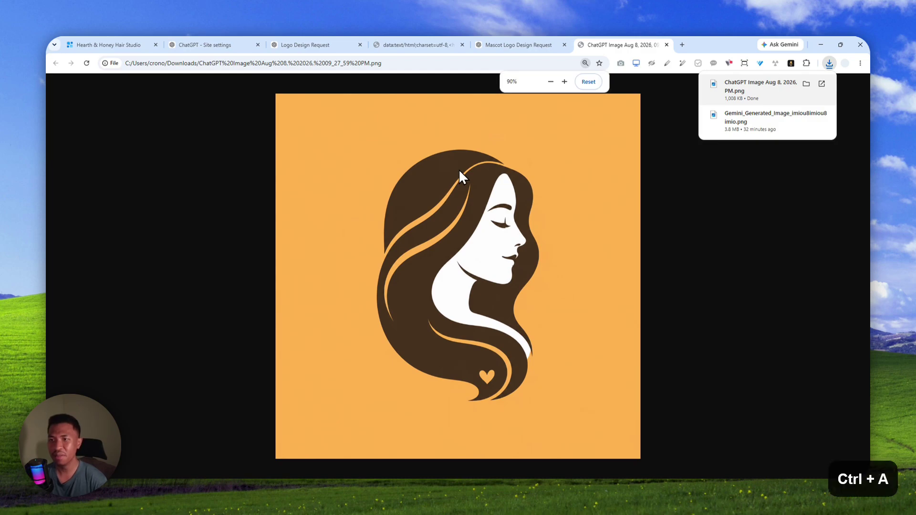
key("ctrl+space")
- Return to the logo conversation in ChatGPT, close the enlarged image, and open the list of Sites
left_click(511, 43)
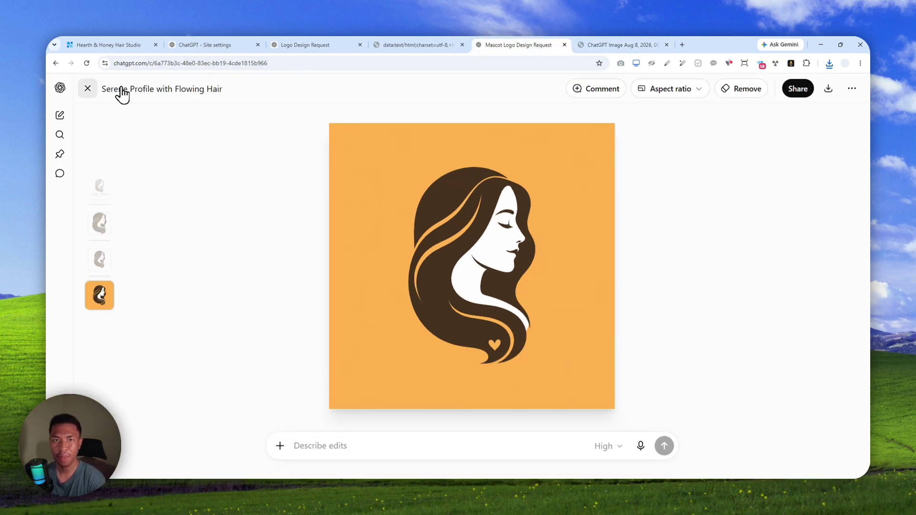
left_click(88, 89)
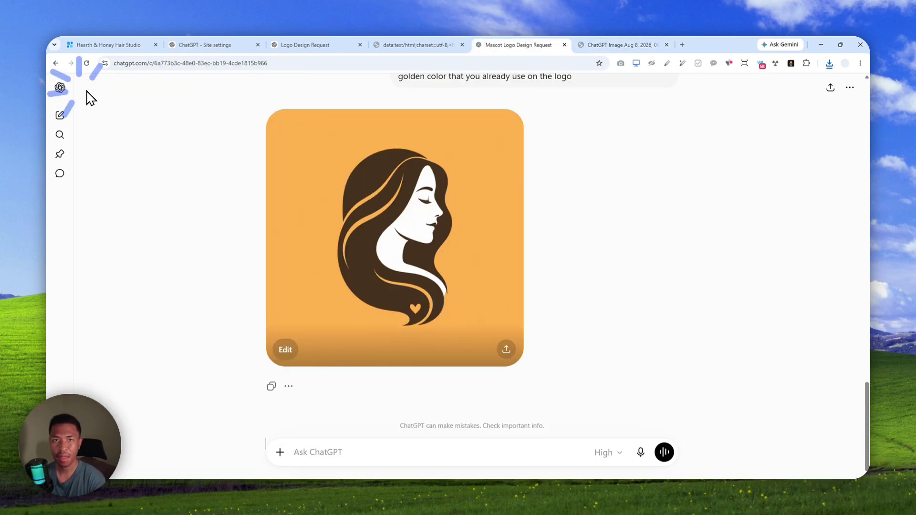
left_click(60, 87)
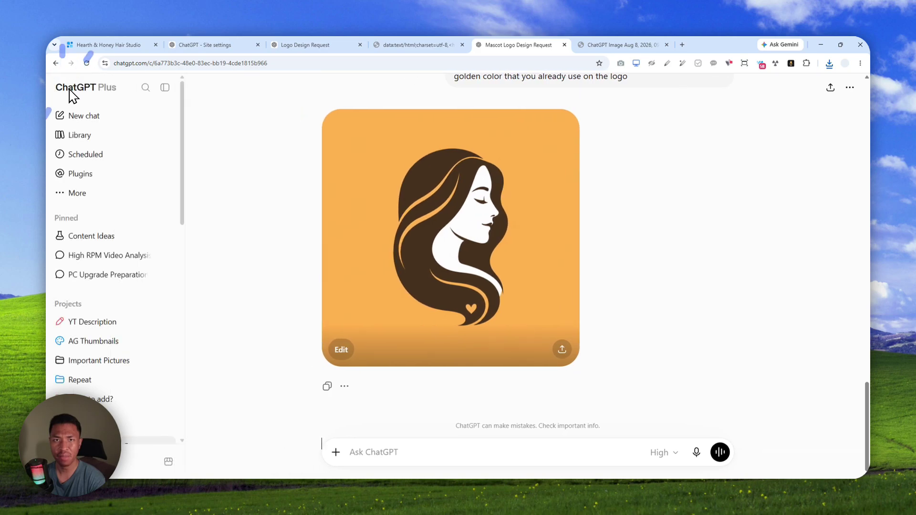
left_click(114, 193)
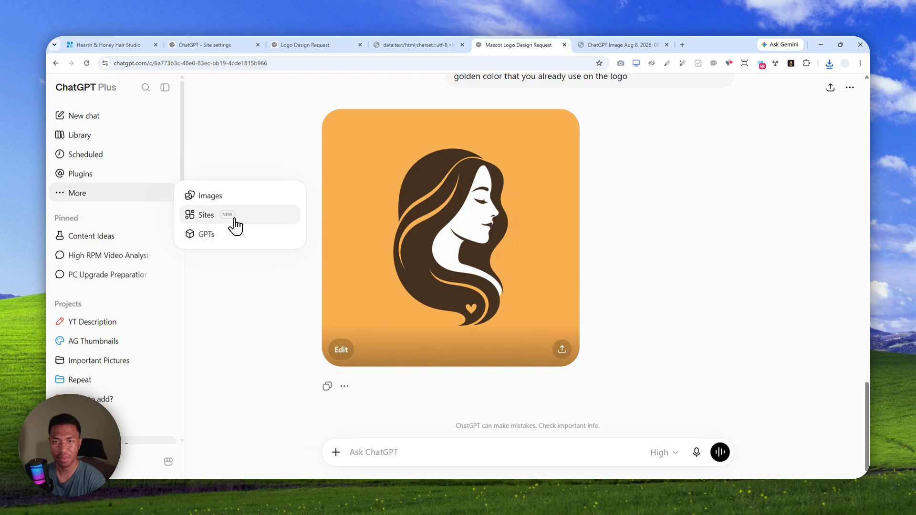
left_click(229, 216)
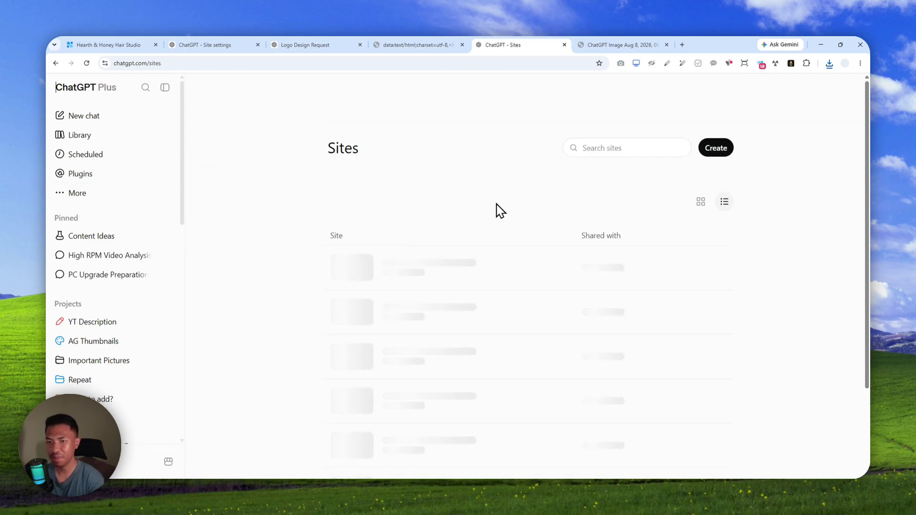
- Find the Hearth & Honey Hair Studio site in the list, preview it, and return to the list
key("ctrl+v")
key("ctrl+shift+Left")
scroll(420, 263, "down", 4)
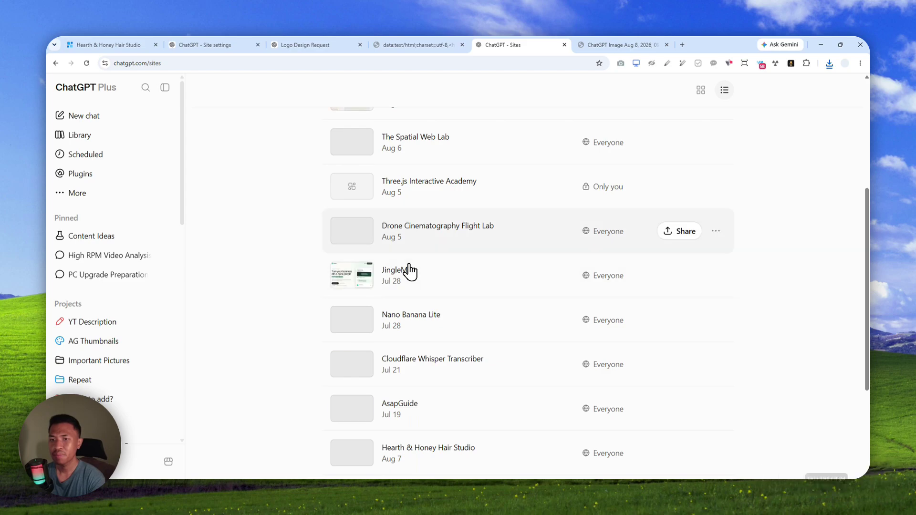
key("ctrl+a")
key("ctrl+c")
scroll(401, 272, "down", 3)
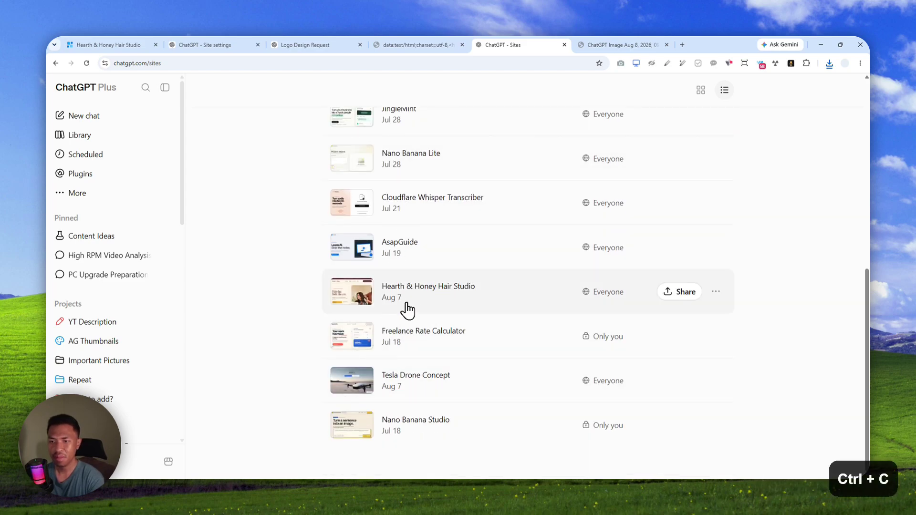
left_click(408, 288)
key("ctrl+r")
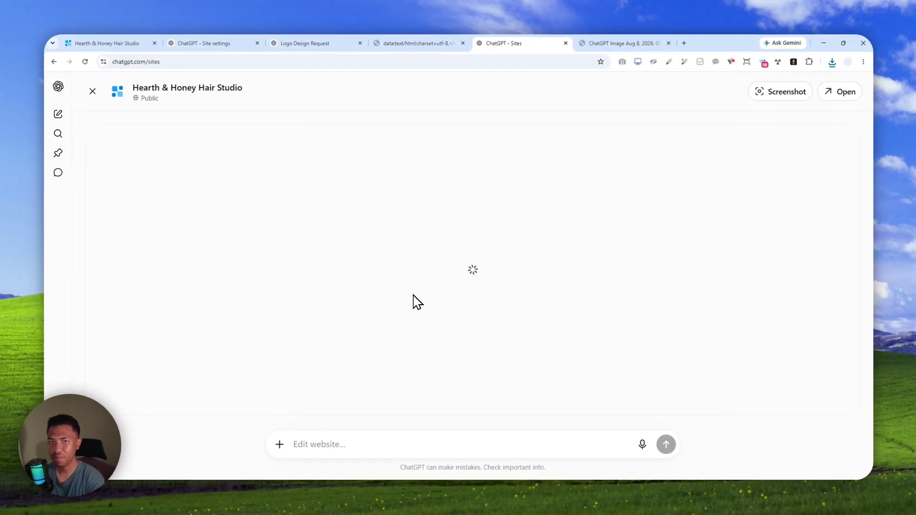
key("ctrl+v")
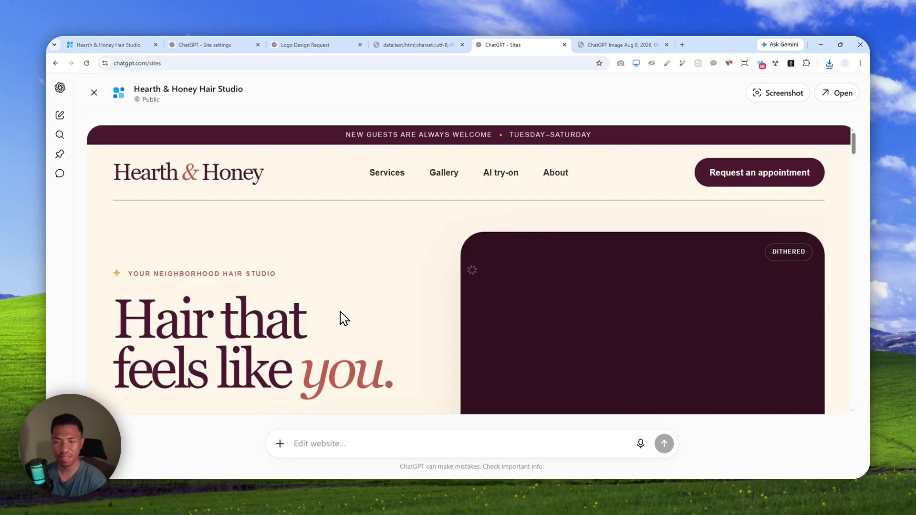
left_click(94, 92)
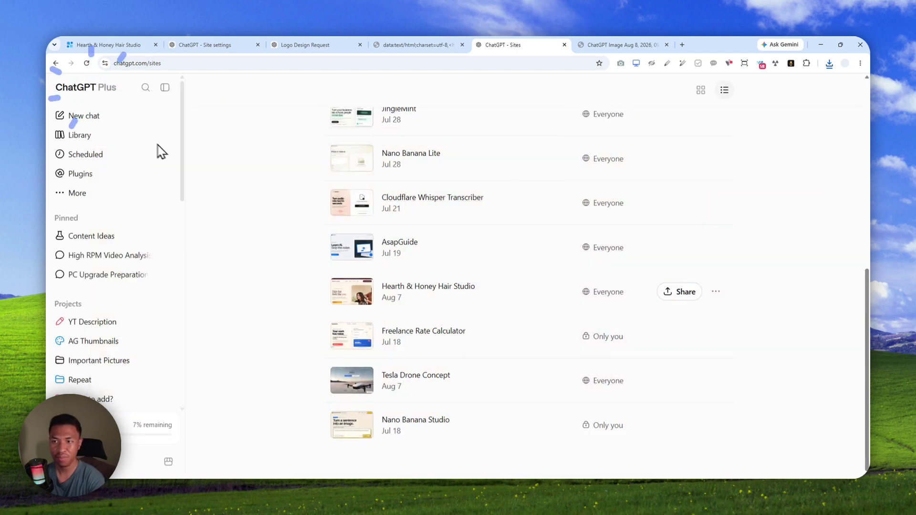
- Open the Hearth & Honey Hair Studio site for editing and attach the downloaded golden-background logo to the edit request
left_click(717, 292)
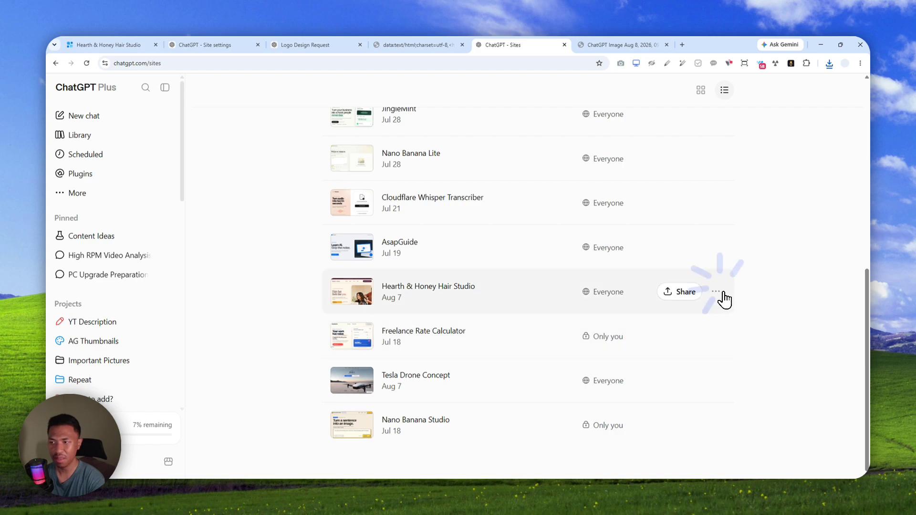
left_click(679, 337)
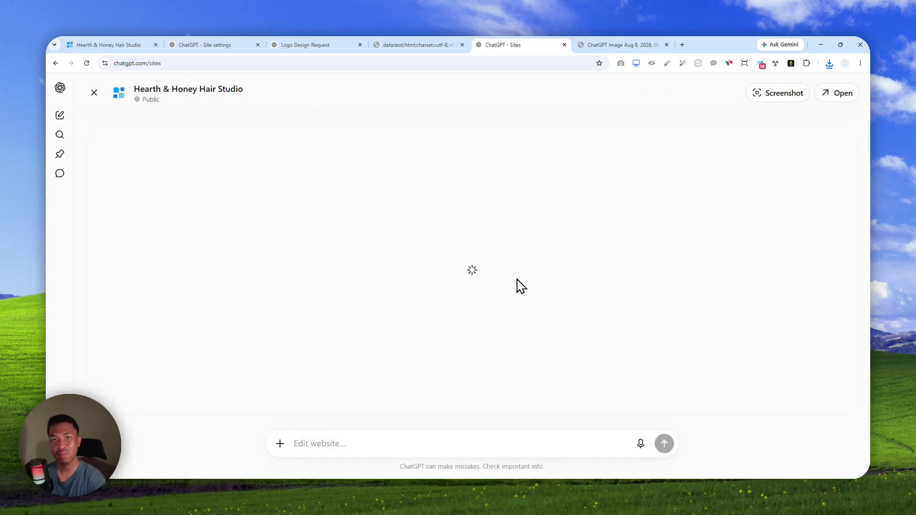
left_click(830, 63)
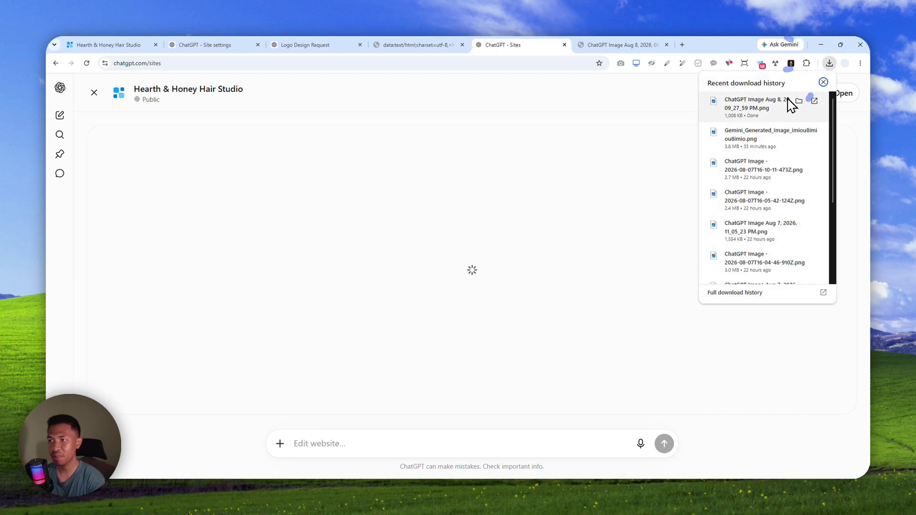
left_click_drag(790, 101, 334, 438)
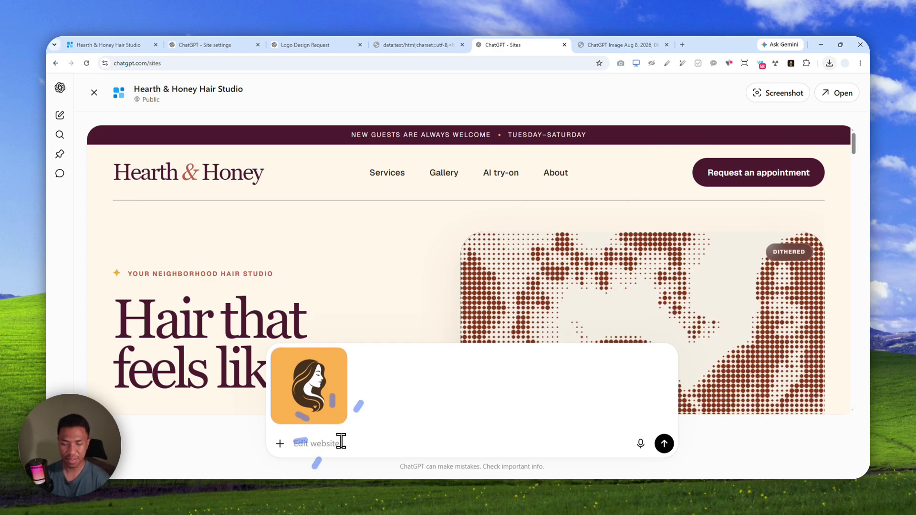
- Request using the picture as a 128-pixel WebP favicon with rounded corners, then deploying the website; correct "Favicorn" to "favicon"
key("ctrl+space")
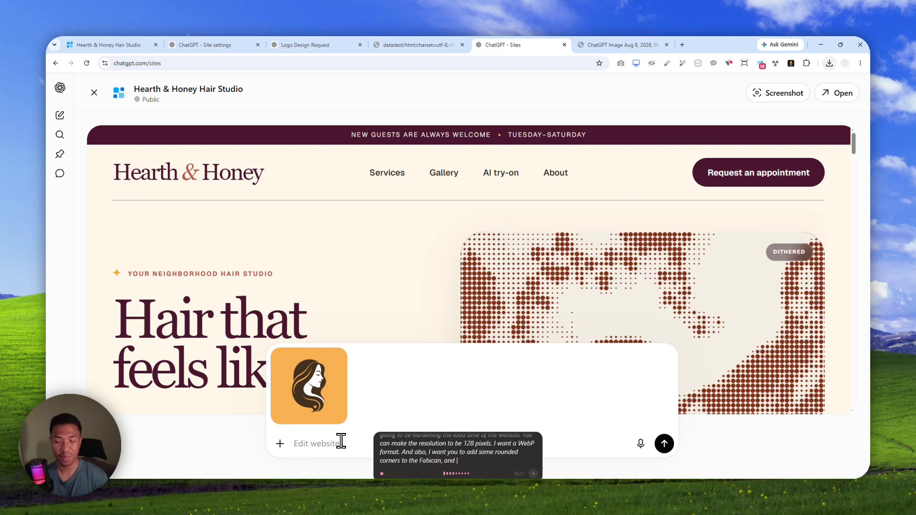
key("ctrl+v")
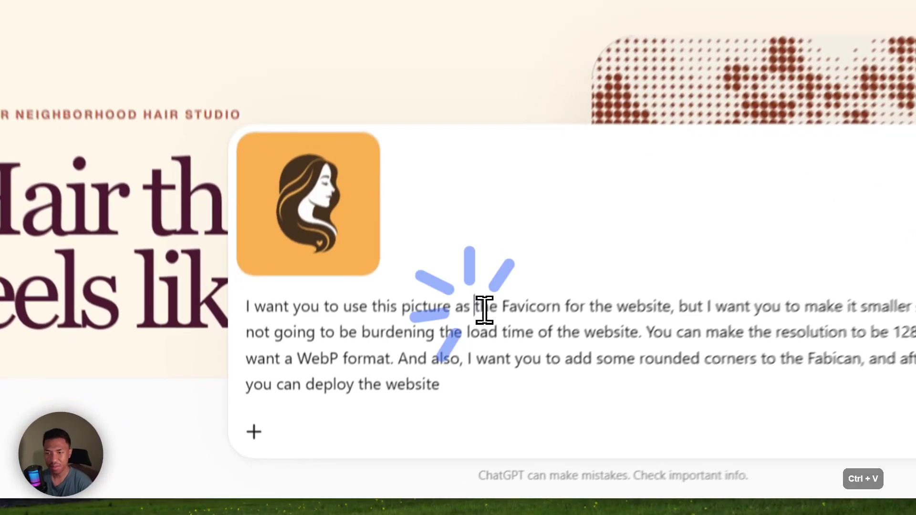
key("ctrl+Left")
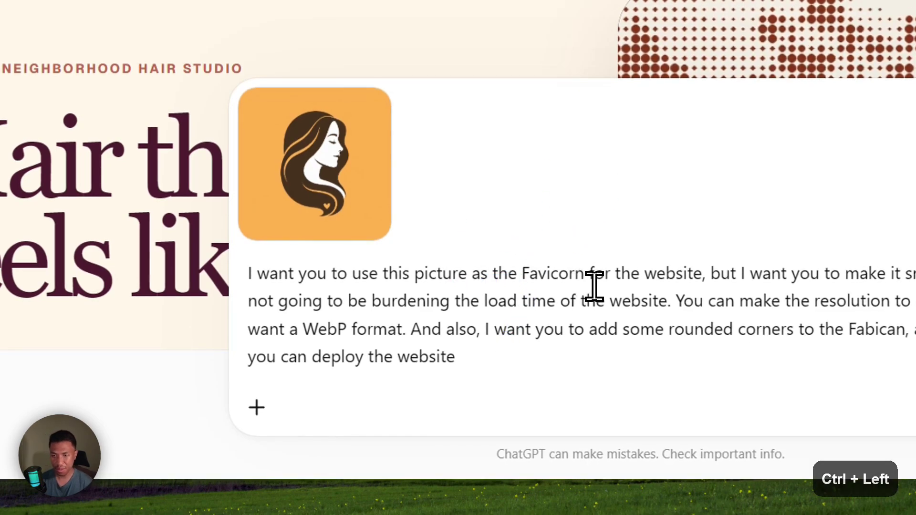
key("ctrl+shift+Right")
type("favicon")
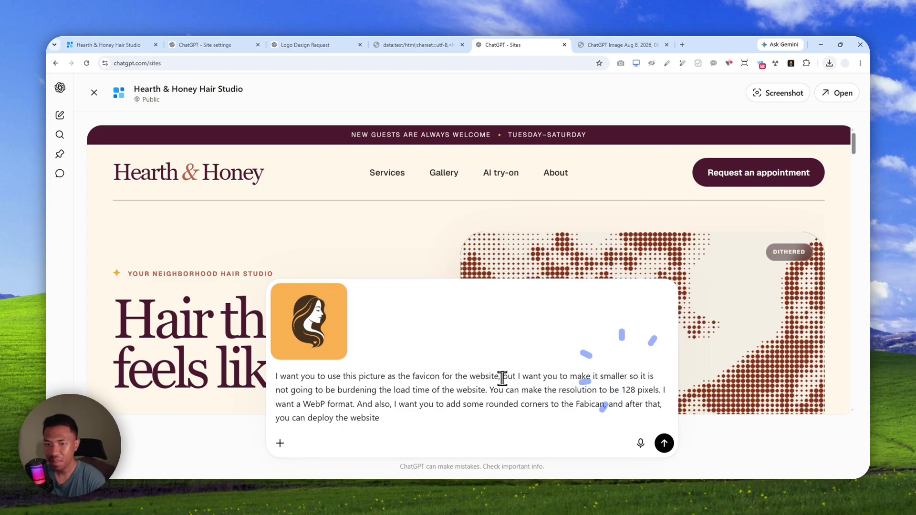
- Check the request's wording on load time, resolution, WebP format and rounded corners
left_click(421, 376)
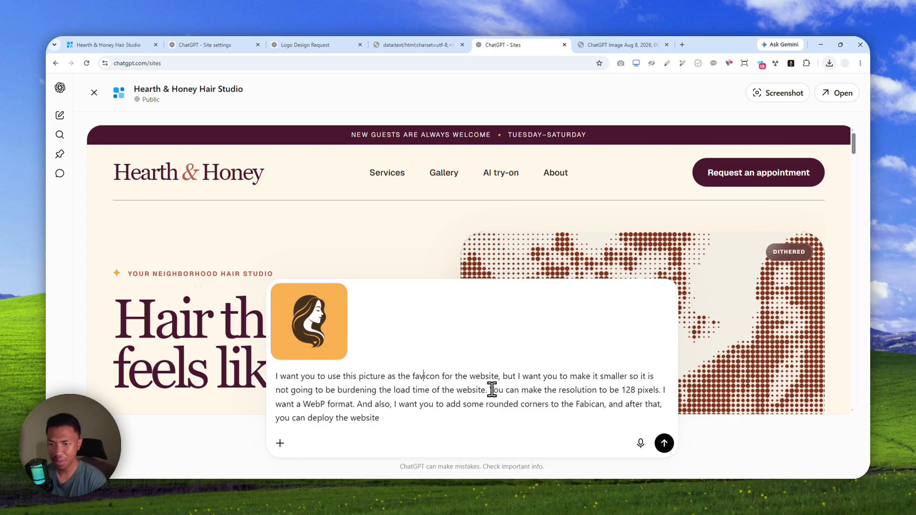
left_click(367, 390)
left_click(547, 389)
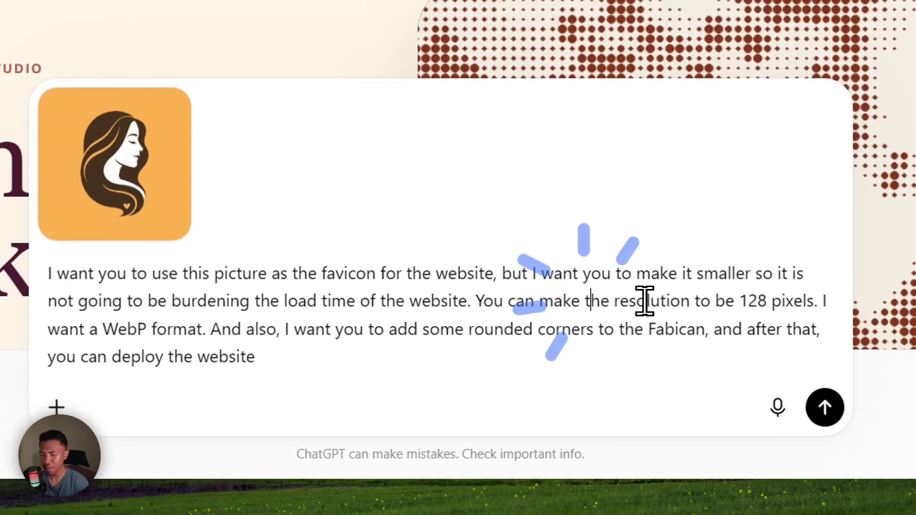
left_click_drag(743, 301, 779, 301)
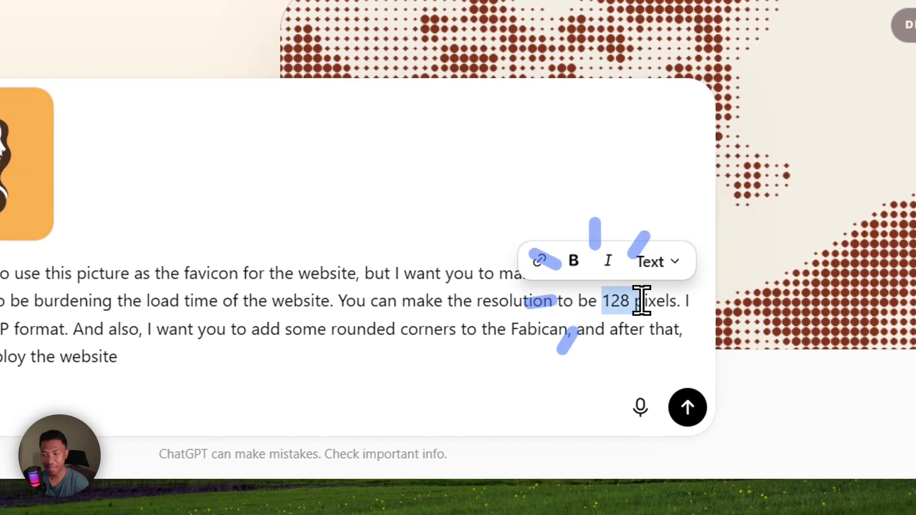
left_click_drag(642, 301, 669, 301)
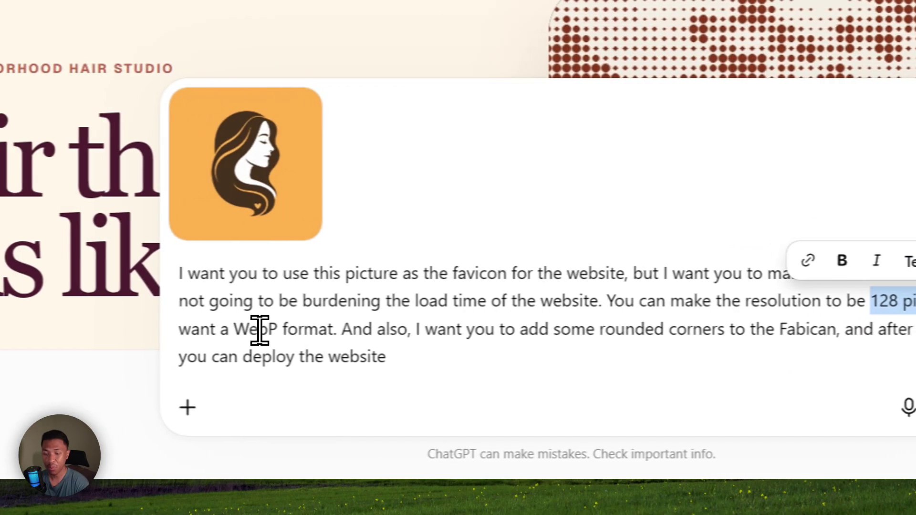
double_click(260, 330)
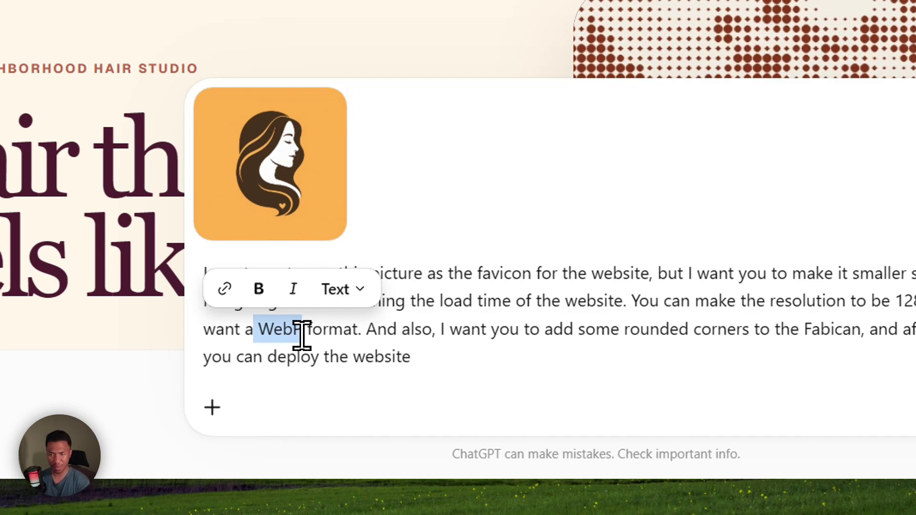
left_click(524, 352)
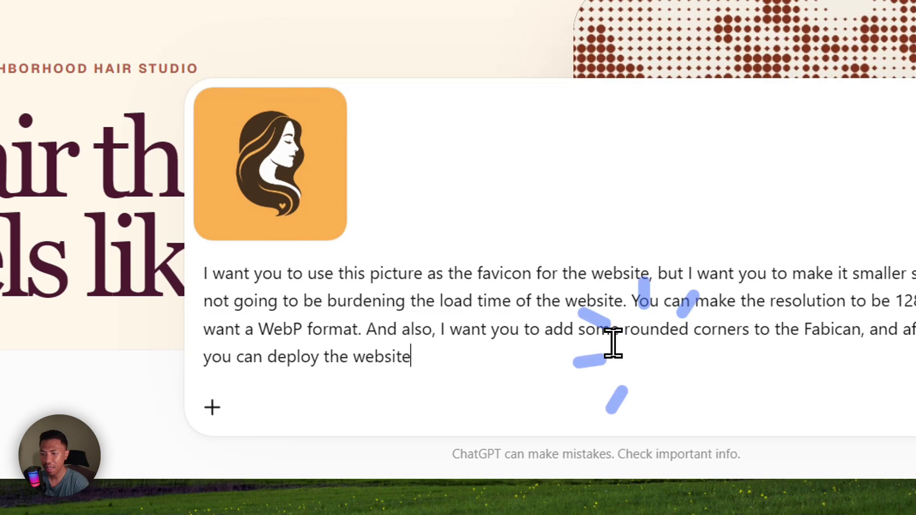
left_click_drag(630, 328, 743, 329)
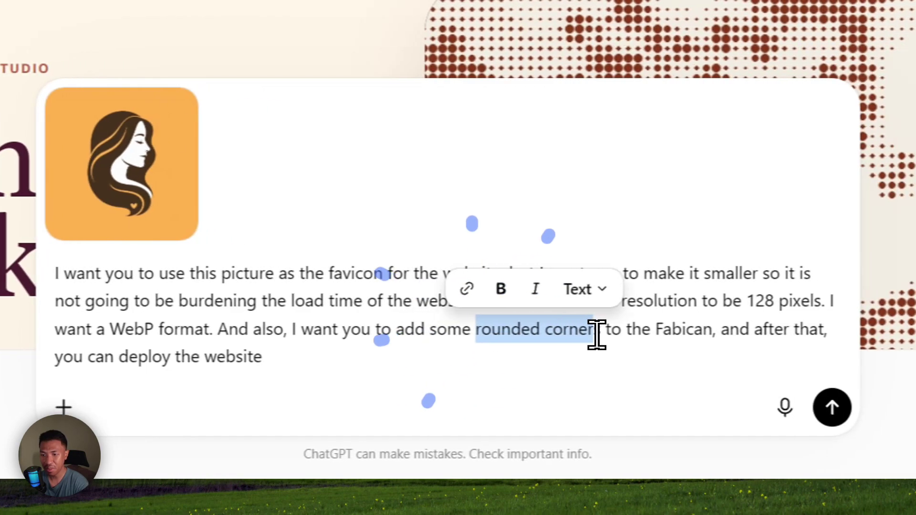
- Correct "Fabican" to "favicon" in the rounded-corners sentence, check the deployment instruction, and send the request
left_click(819, 329)
double_click(665, 329)
key("ctrl+space")
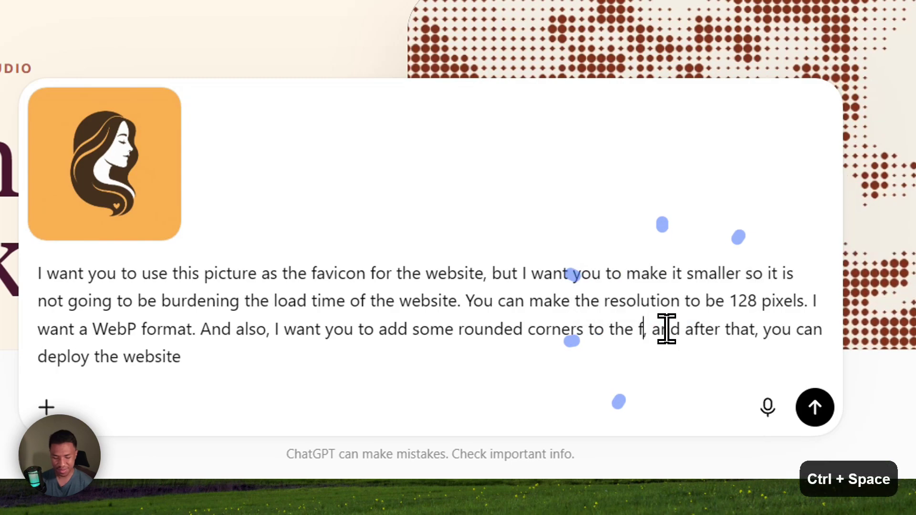
type("favicon")
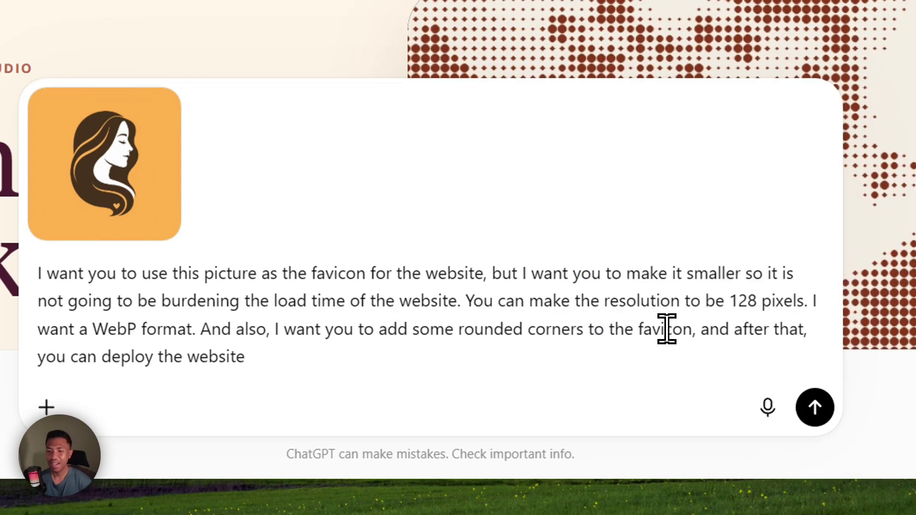
double_click(136, 357)
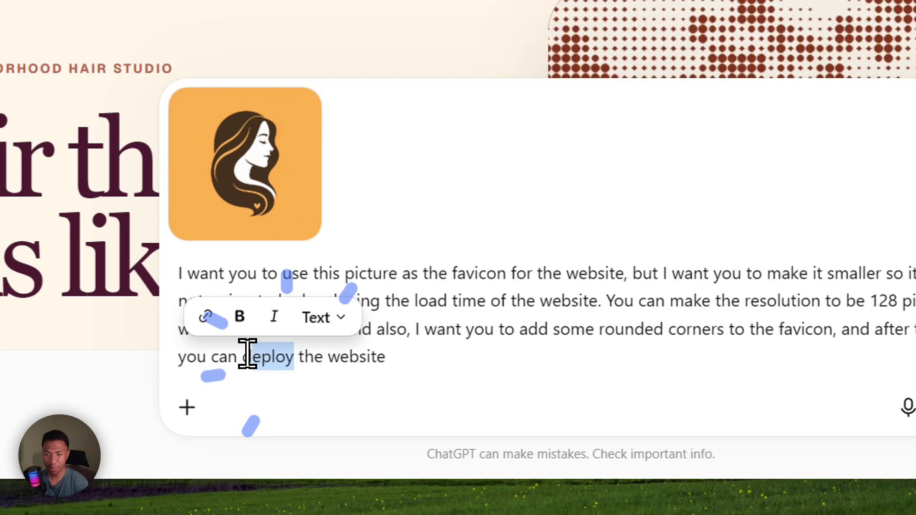
key("End")
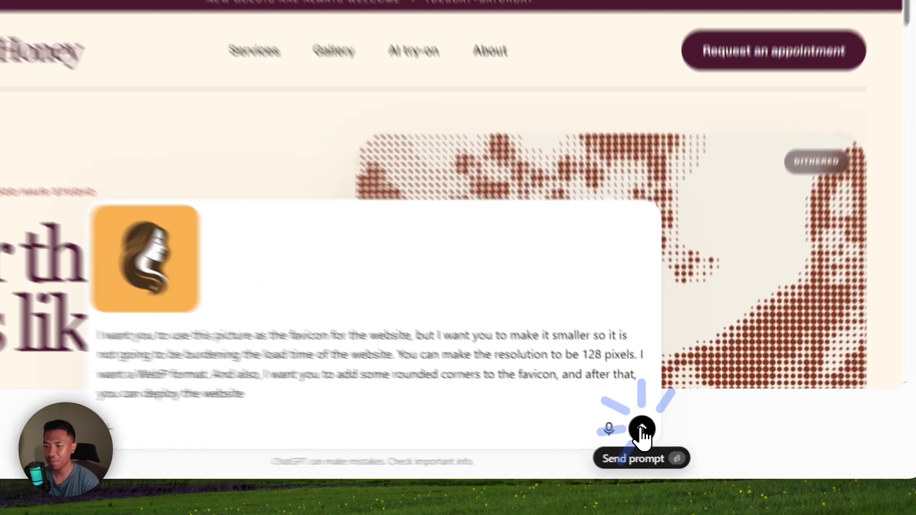
left_click(642, 429)
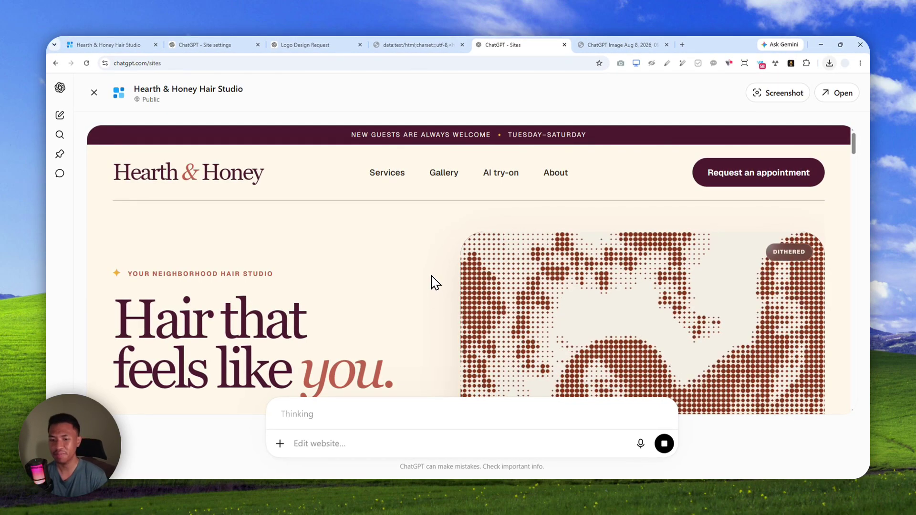
- Review the response on the favicon update and deployment, along with the embedded site preview
key("ctrl+F11")
scroll(458, 253, "down", 5)
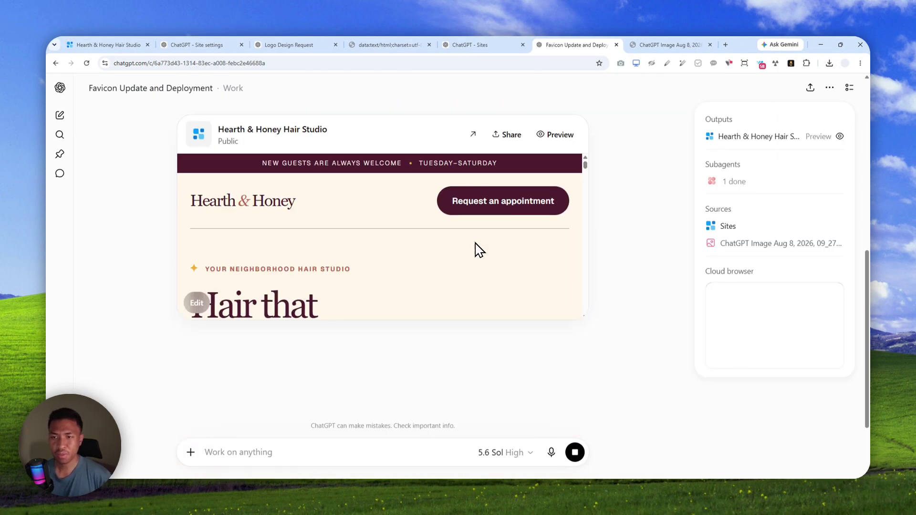
scroll(496, 230, "up", 5)
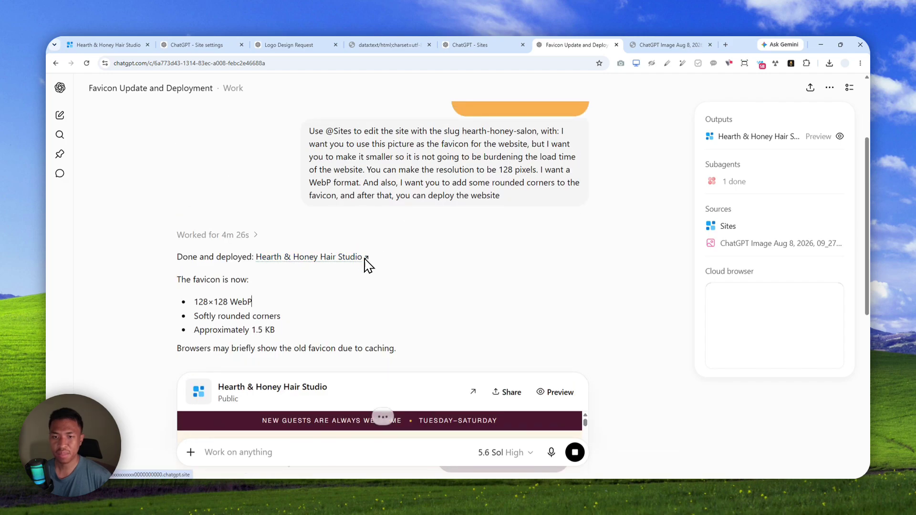
scroll(368, 265, "down", 3)
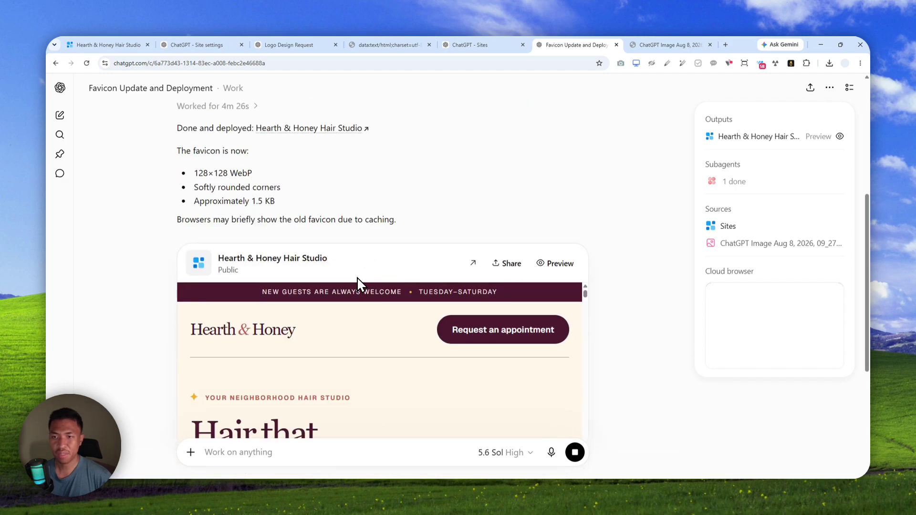
- Open the deployed Hearth & Honey Hair Studio website on its own page and inspect its favicon
left_click(473, 266)
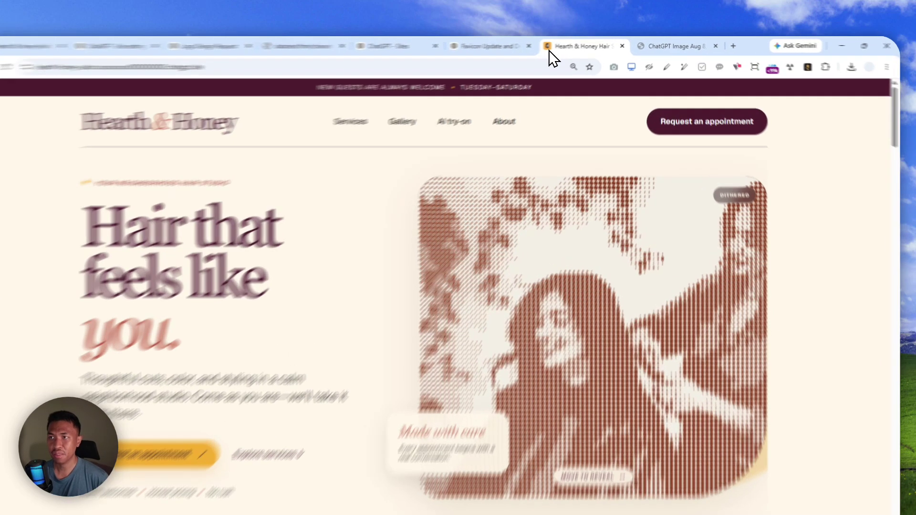
left_click(566, 49)
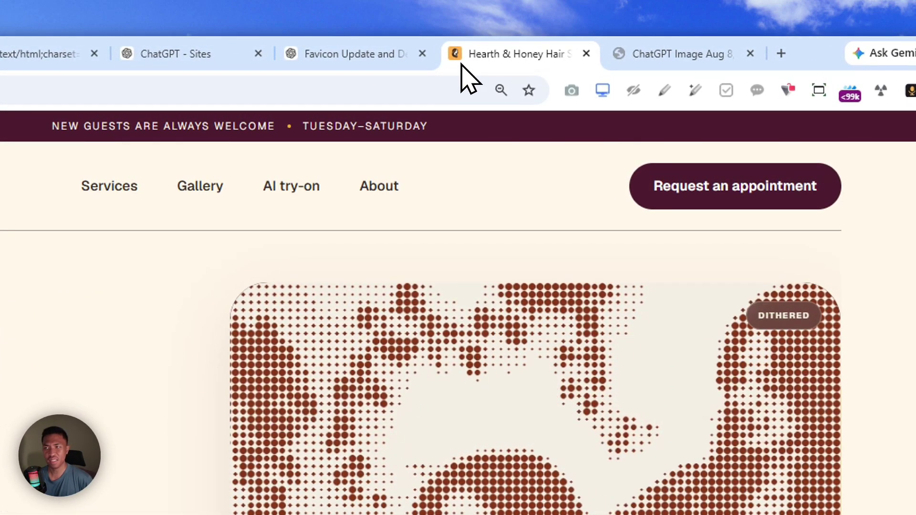
key("Delete")
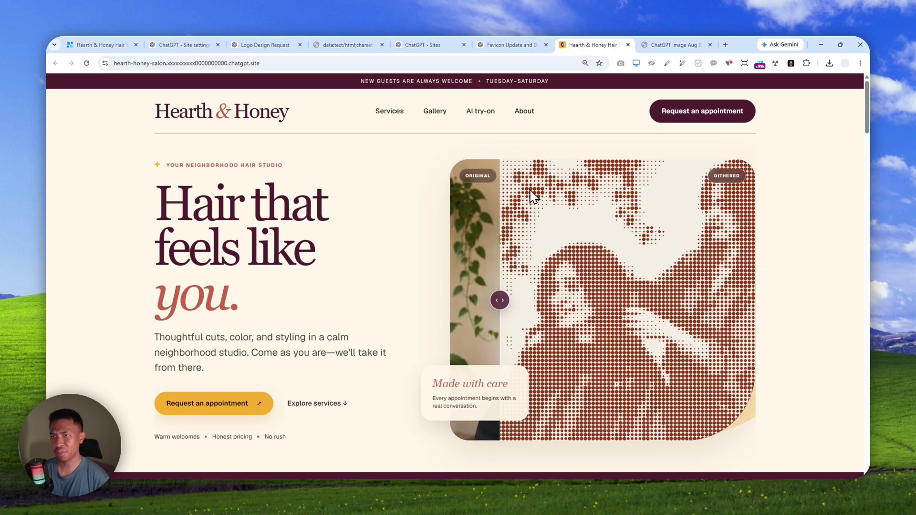
- Revisit the favicon deployment response and review the logo prompt list from the wordmark prompt onward
mouse_move(525, 42)
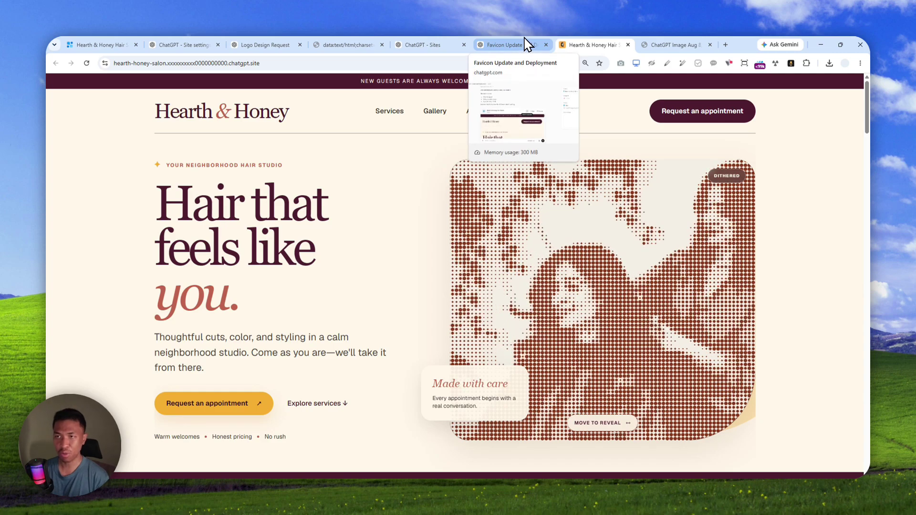
left_click(525, 43)
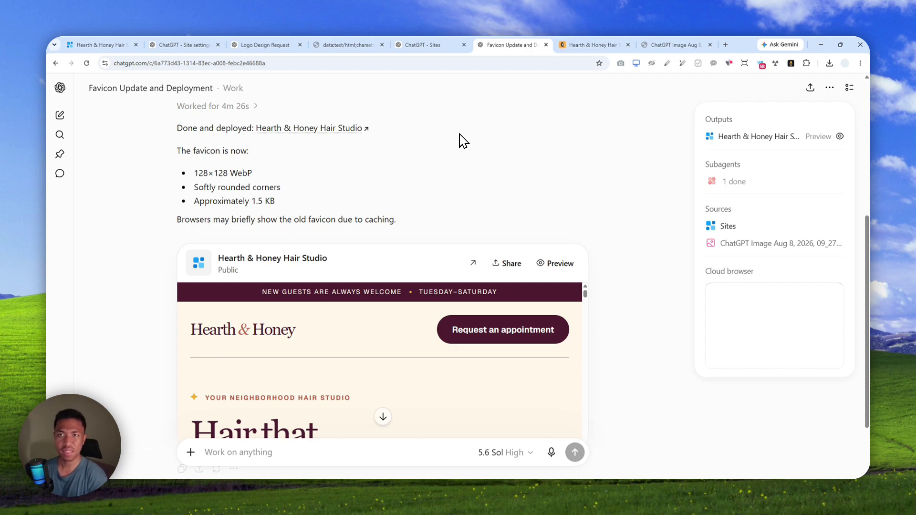
left_click(347, 45)
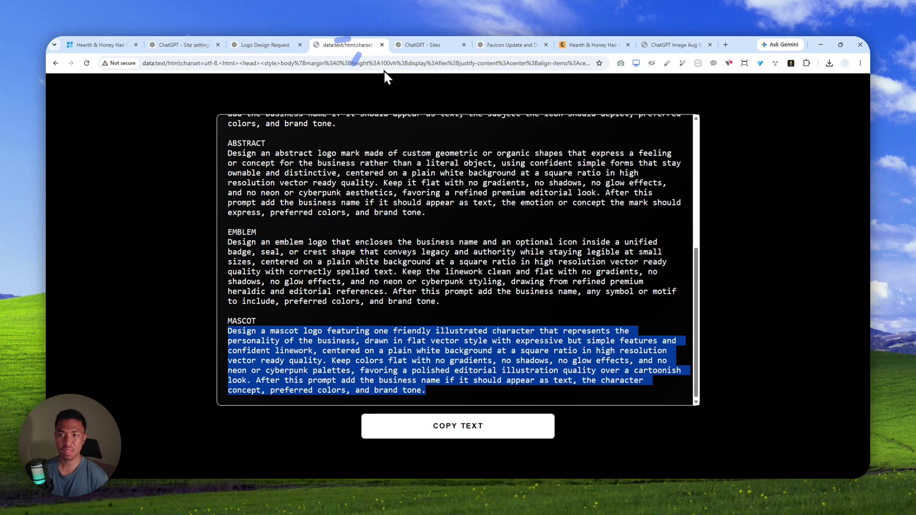
scroll(471, 216, "up", 10)
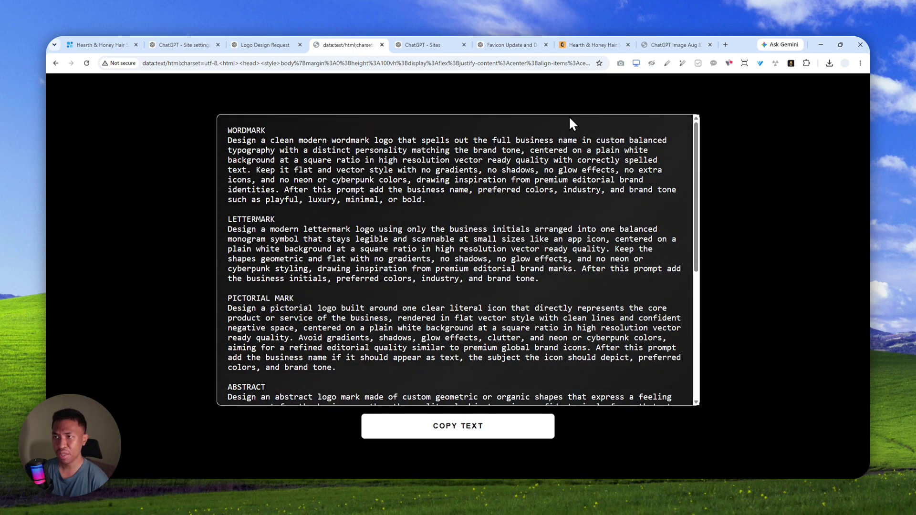
- Return to the live salon website and merge the separate YouTube window with AsapGuide's "dithering" channel search into this browser window
left_click(583, 46)
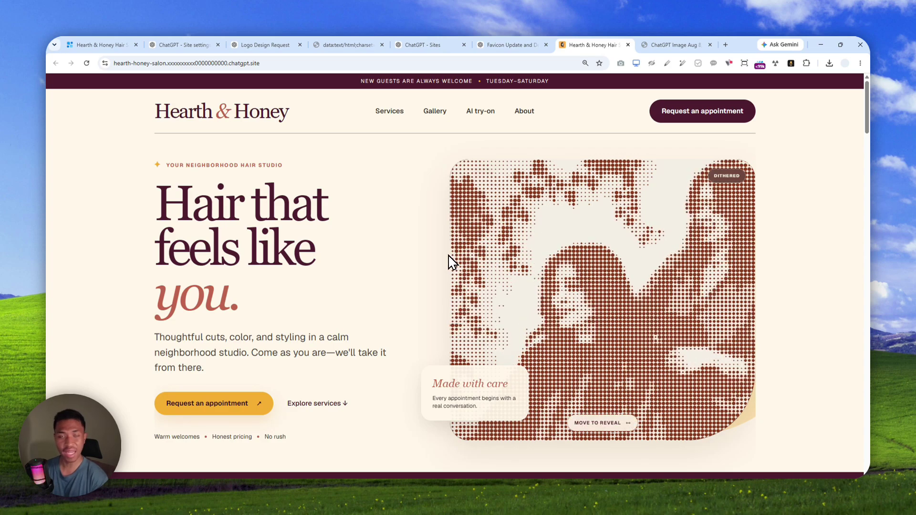
key("ctrl+space")
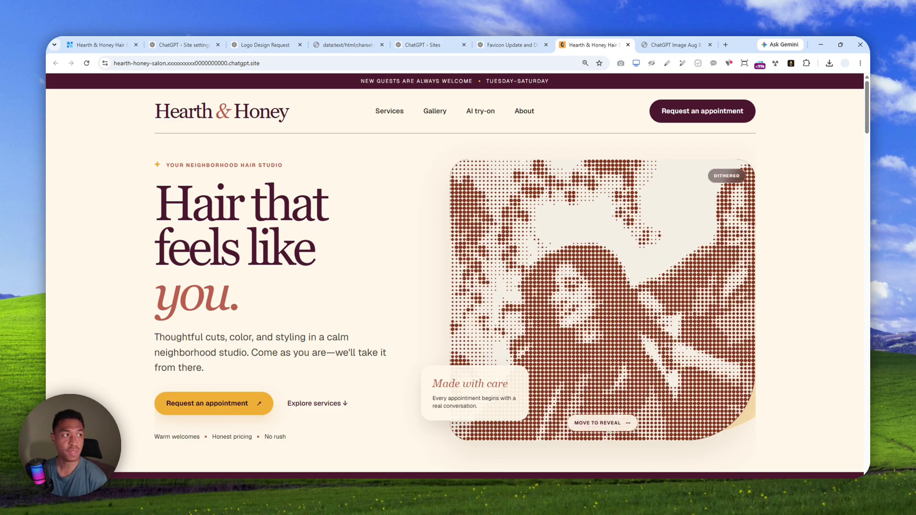
key("ctrl+v")
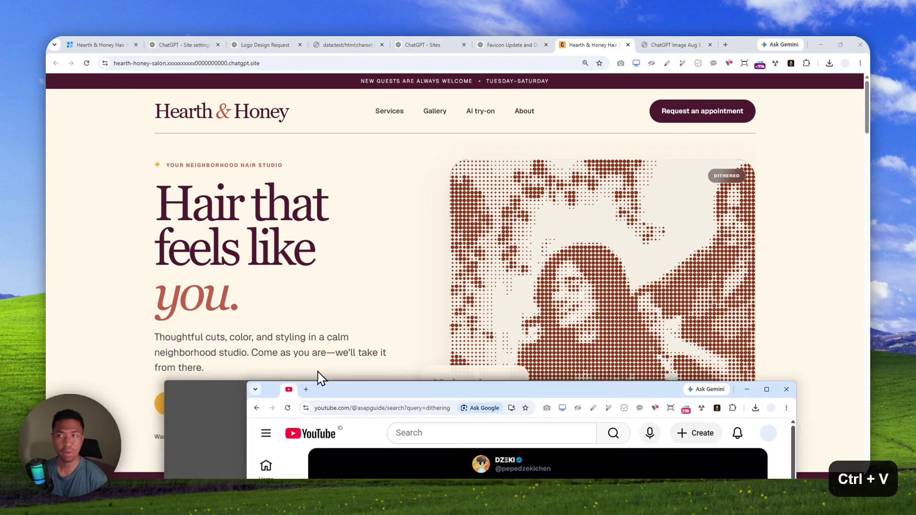
left_click_drag(321, 378, 556, 45)
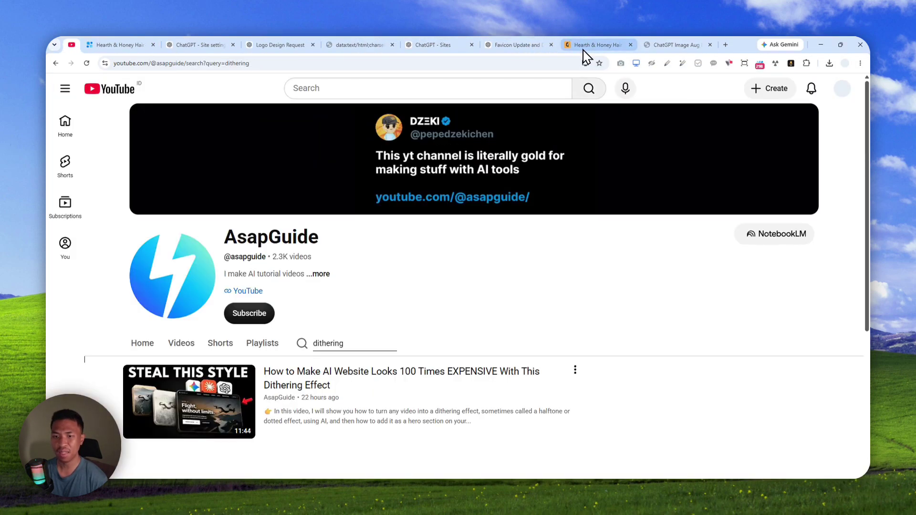